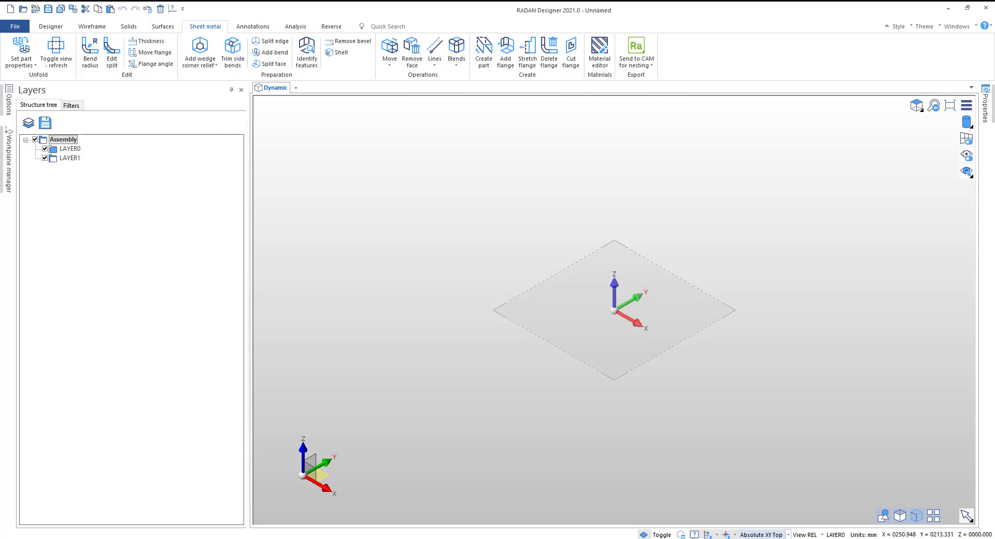
Create a 500 x 500 x 500 mm cuboid positioned by its centre at the workplane origin
{"action": "left_click", "coordinate": [128, 27]}
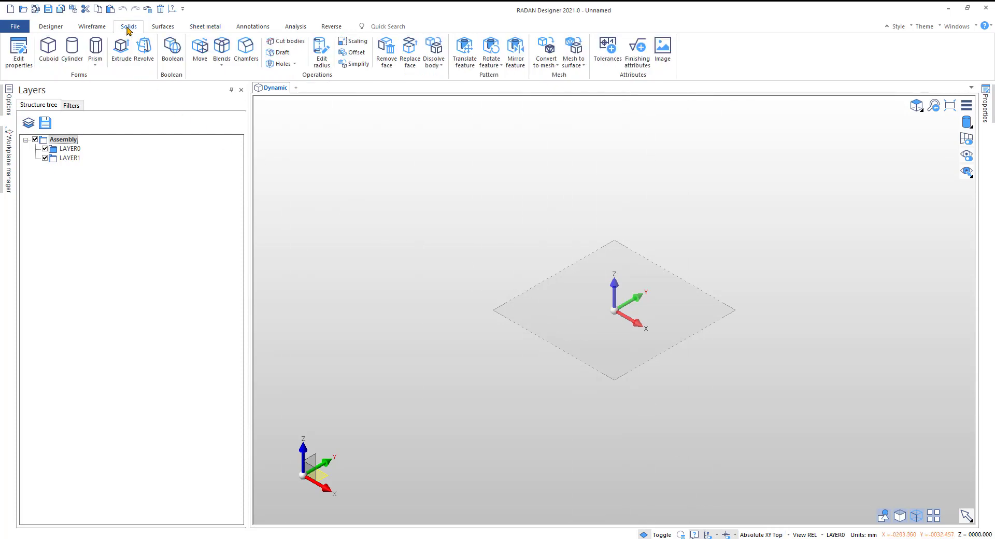
{"action": "left_click", "coordinate": [48, 51]}
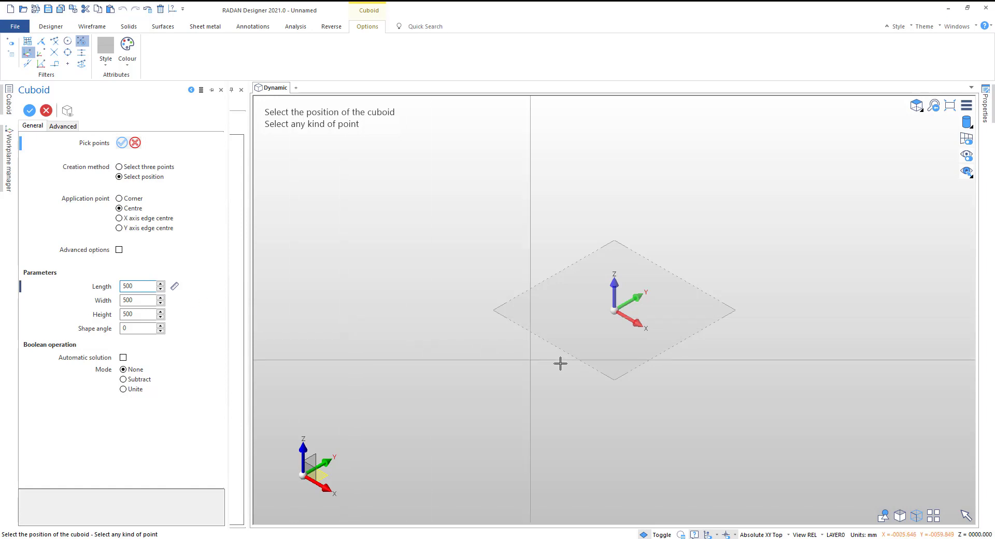
{"action": "left_click", "coordinate": [619, 311]}
{"action": "scroll", "coordinate": [609, 318], "scroll_direction": "down", "scroll_amount": 3}
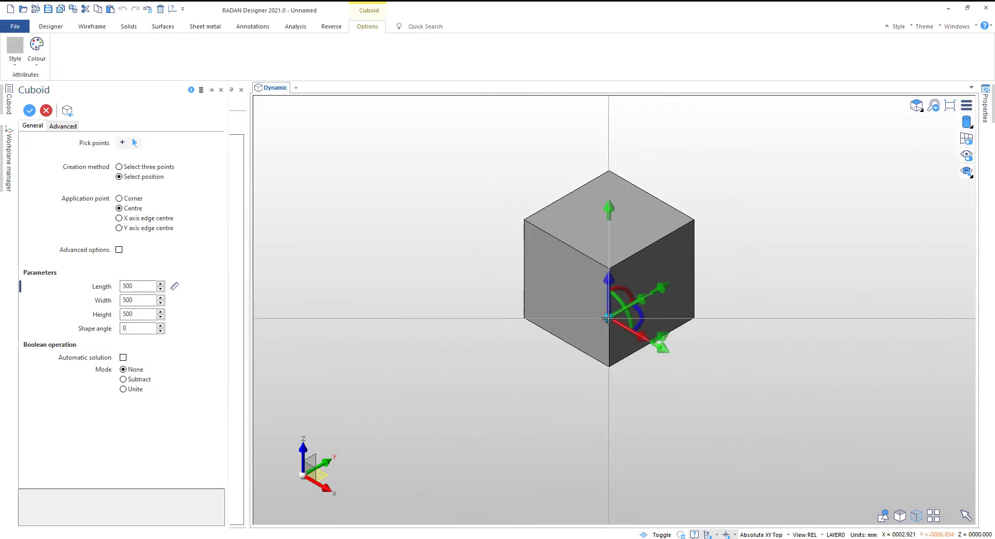
{"action": "right_click", "coordinate": [750, 264]}
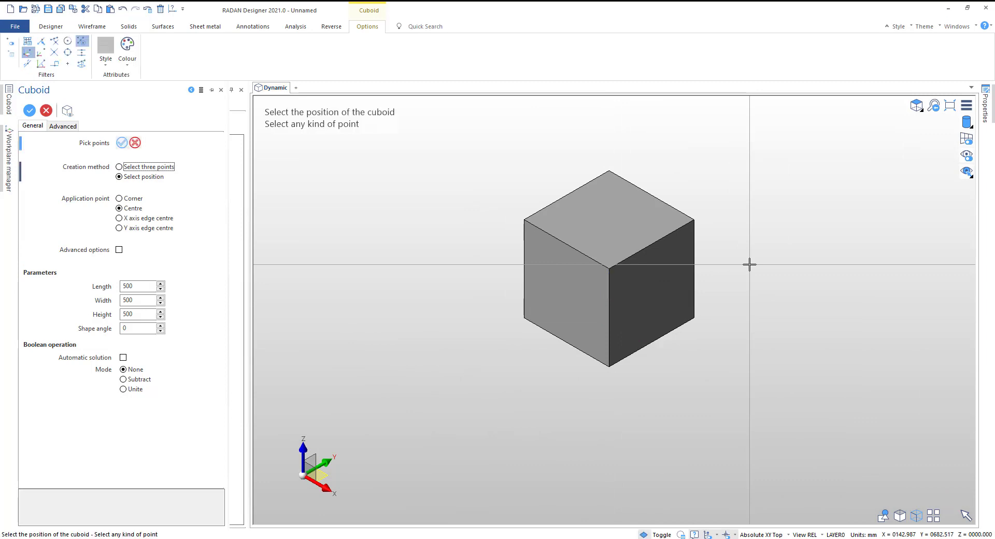
{"action": "key", "text": "Escape"}
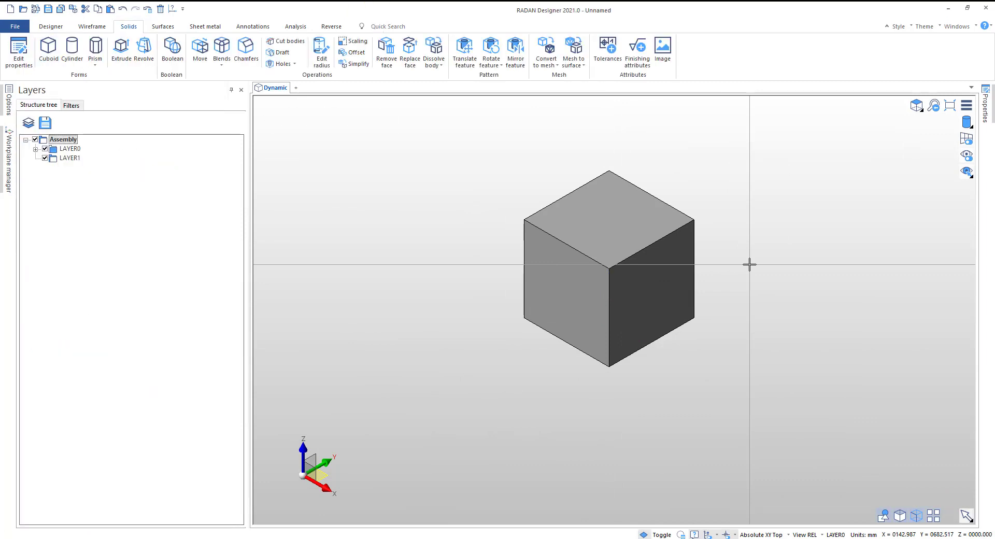
Chamfer three of the cuboid's four bottom edges with a distance of 150 mm
{"action": "left_click", "coordinate": [245, 57]}
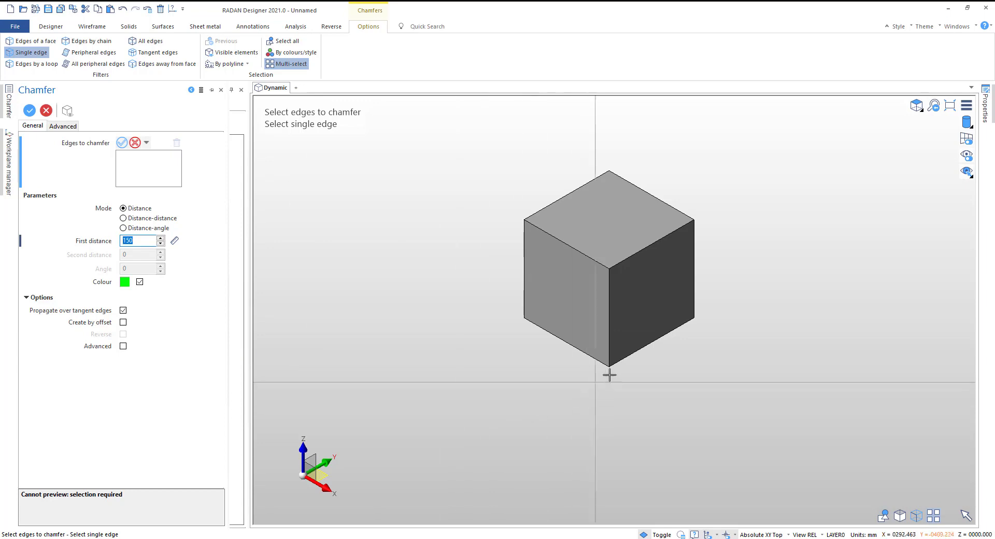
{"action": "right_click", "coordinate": [636, 355]}
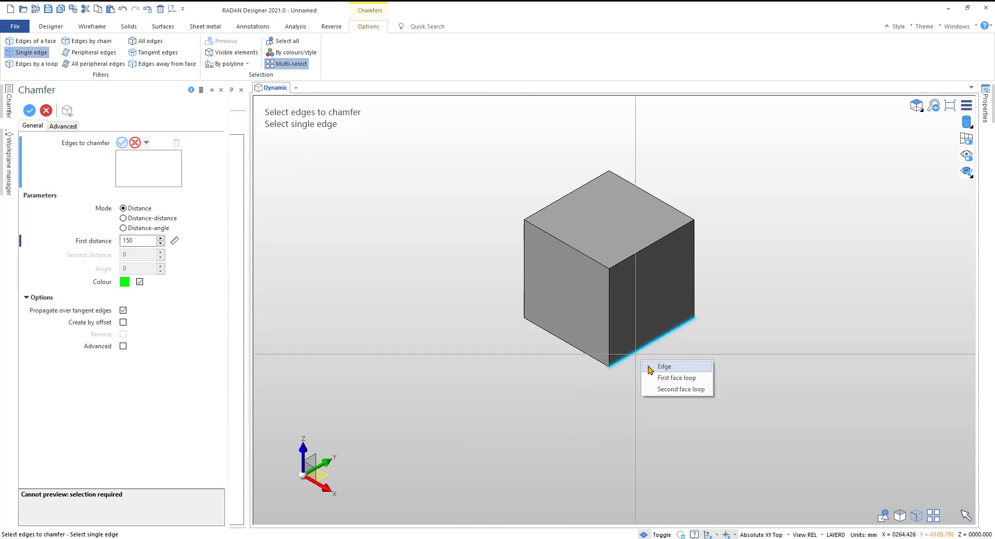
{"action": "left_click", "coordinate": [663, 367]}
{"action": "right_click", "coordinate": [591, 356]}
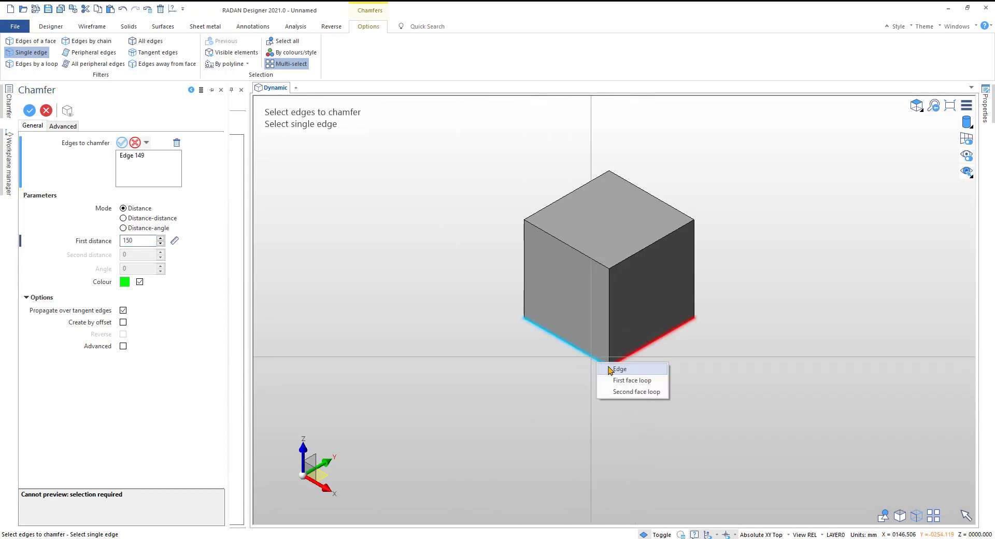
{"action": "left_click", "coordinate": [618, 369]}
{"action": "middle_click_drag", "start_coordinate": [500, 367], "coordinate": [572, 365]}
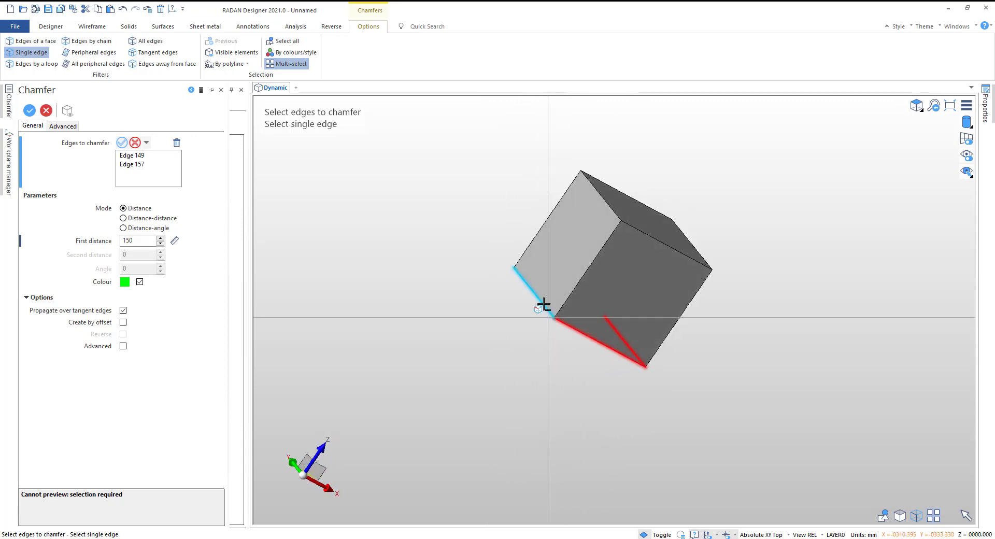
{"action": "right_click", "coordinate": [557, 304]}
{"action": "left_click", "coordinate": [575, 312]}
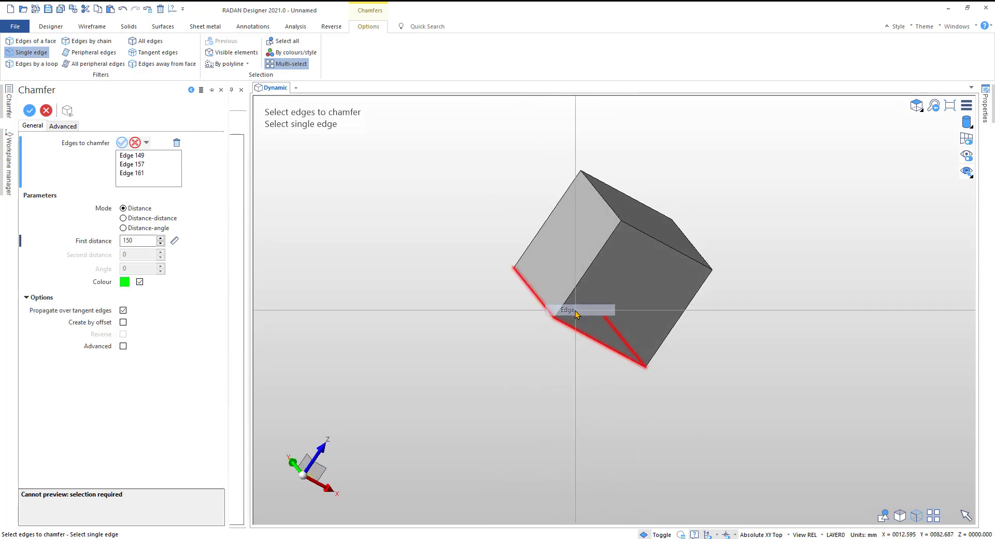
{"action": "middle_click_drag", "start_coordinate": [724, 339], "coordinate": [633, 319]}
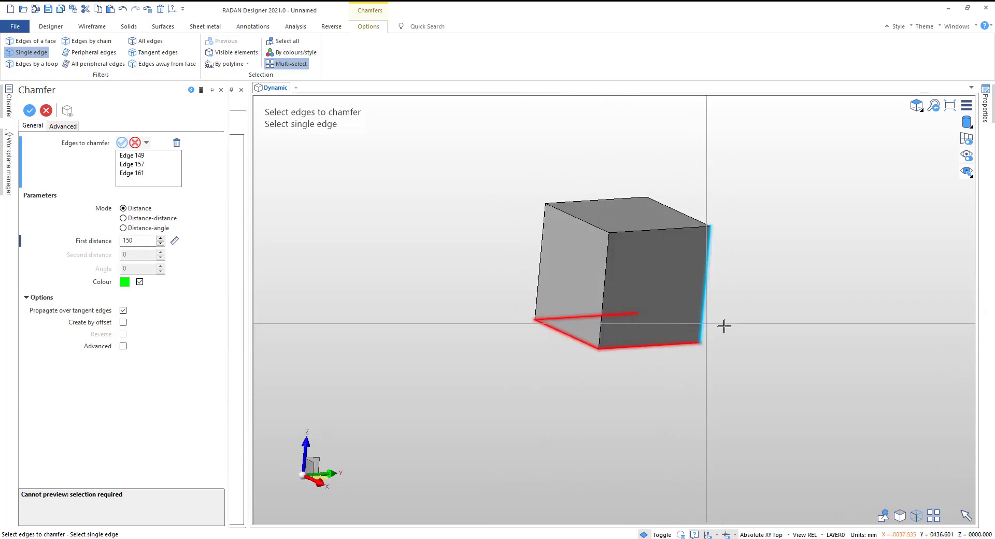
{"action": "right_click", "coordinate": [751, 326]}
{"action": "mouse_move", "coordinate": [713, 364]}
{"action": "middle_mouse_down"}
{"action": "mouse_move", "coordinate": [642, 382]}
{"action": "mouse_move", "coordinate": [710, 362]}
{"action": "mouse_move", "coordinate": [748, 367]}
{"action": "mouse_move", "coordinate": [715, 380]}
{"action": "middle_mouse_up"}
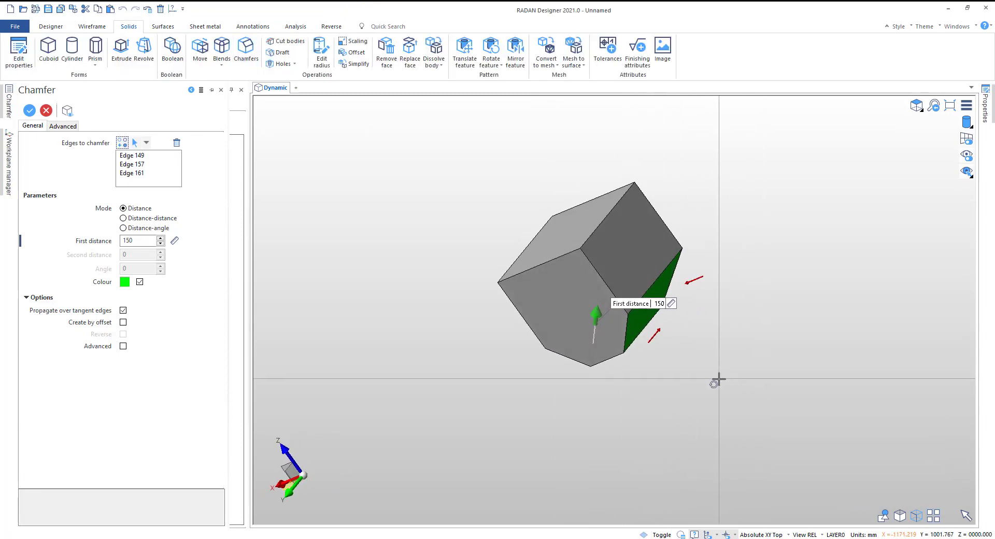
{"action": "right_click", "coordinate": [700, 347]}
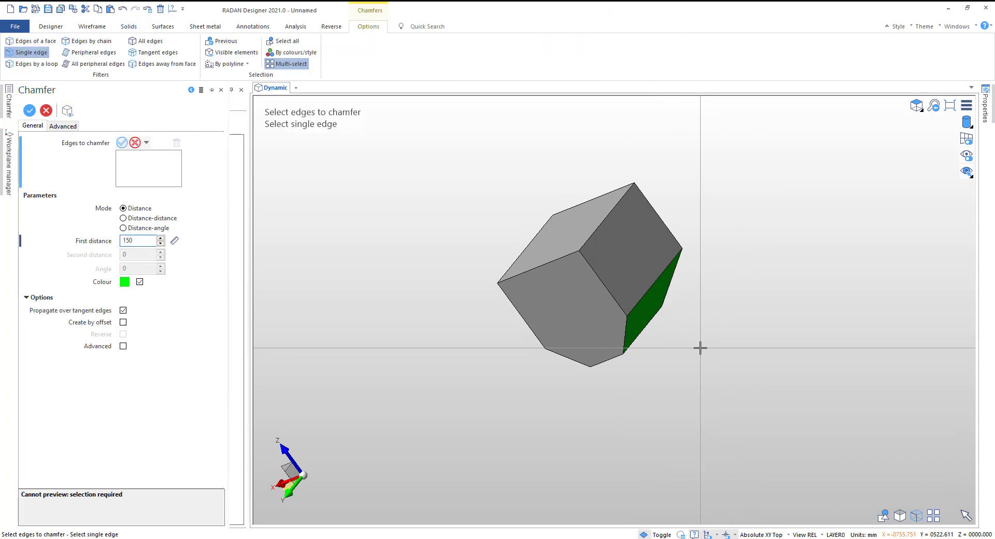
{"action": "right_click", "coordinate": [700, 348]}
Start a sheet metal Shell operation on the whole chamfered solid with a thickness of 3 mm
{"action": "middle_click_drag", "start_coordinate": [493, 404], "coordinate": [571, 370]}
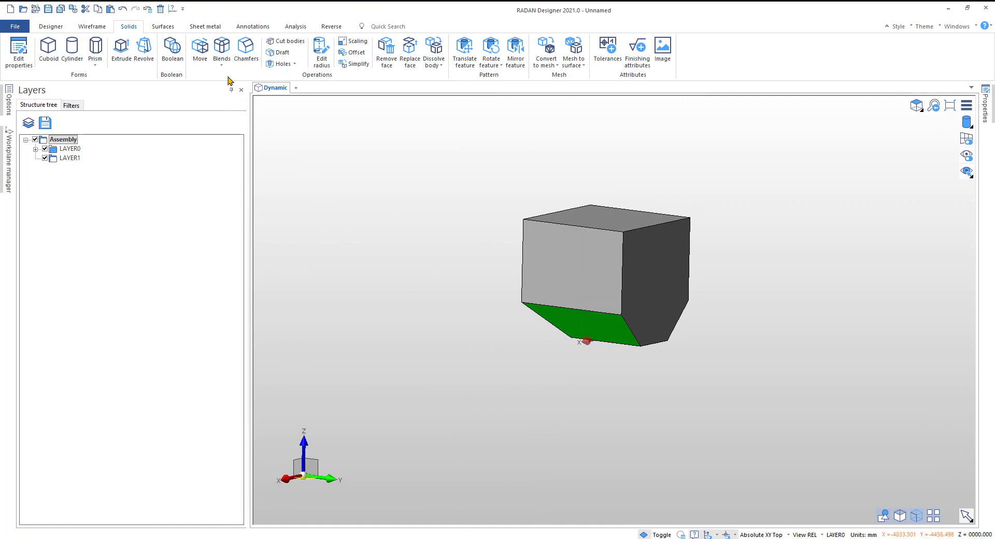
{"action": "left_click", "coordinate": [201, 27]}
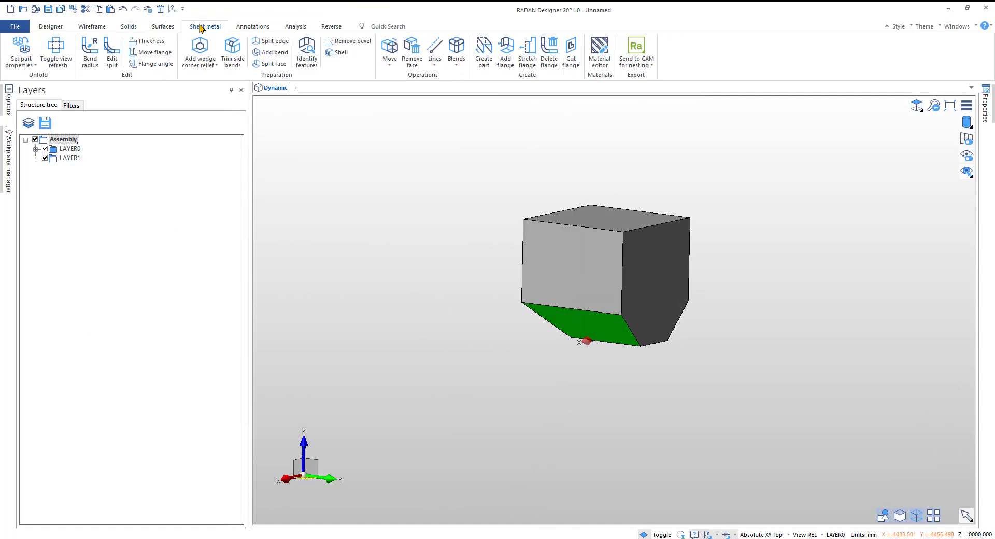
{"action": "left_click", "coordinate": [341, 53]}
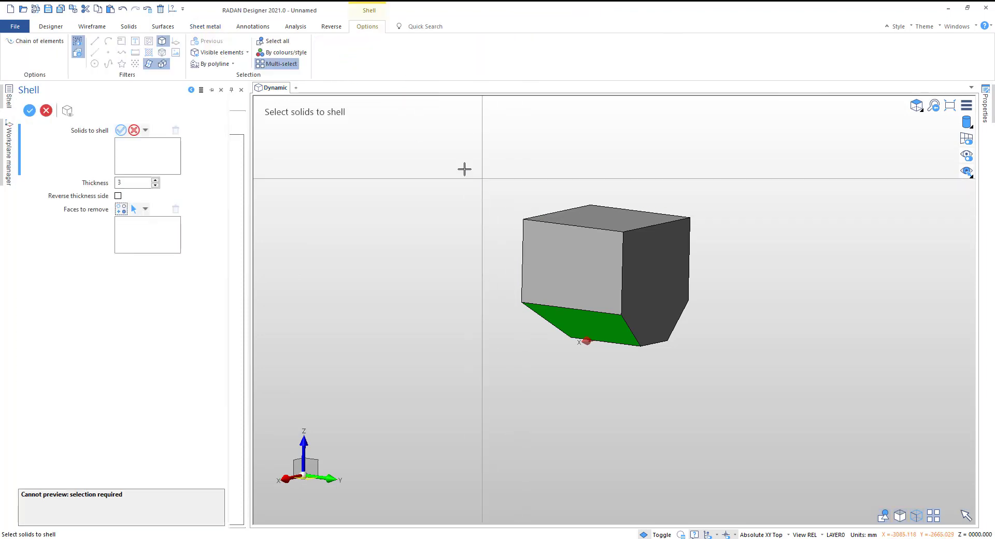
{"action": "left_click_drag", "start_coordinate": [449, 156], "coordinate": [760, 399]}
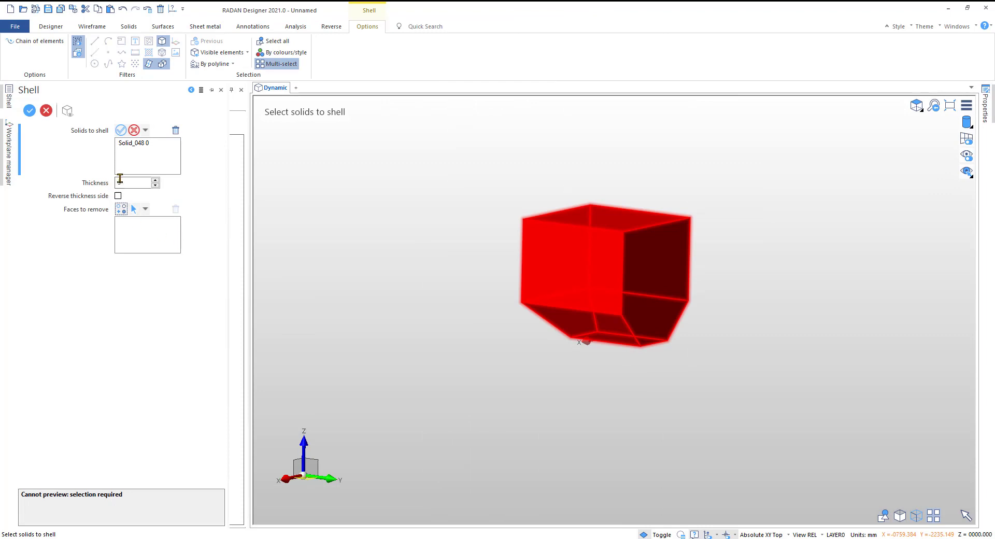
{"action": "right_click", "coordinate": [380, 241]}
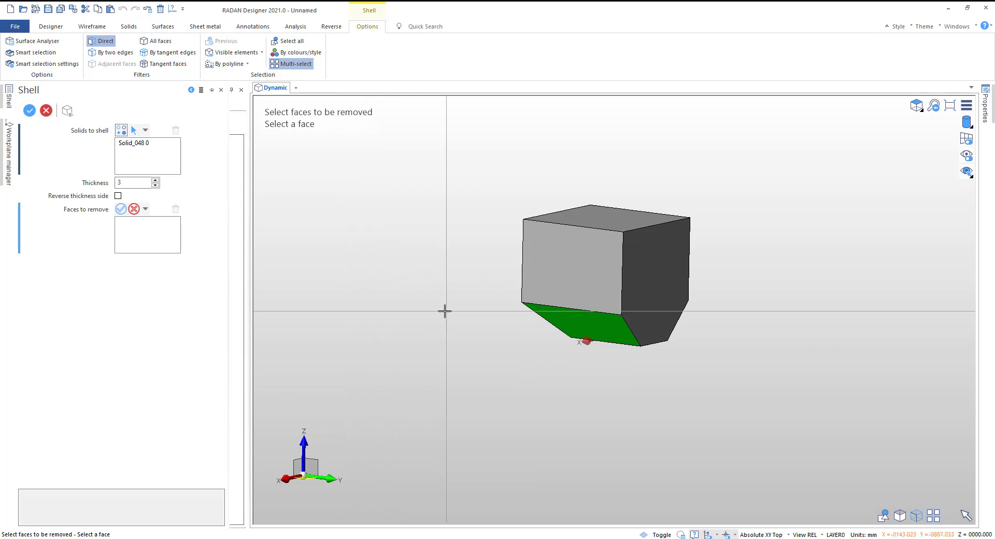
Choose the top face, the side face above the unchamfered edge and the bottom face for removal, and create the shell
{"action": "middle_click_drag", "start_coordinate": [446, 310], "coordinate": [413, 325]}
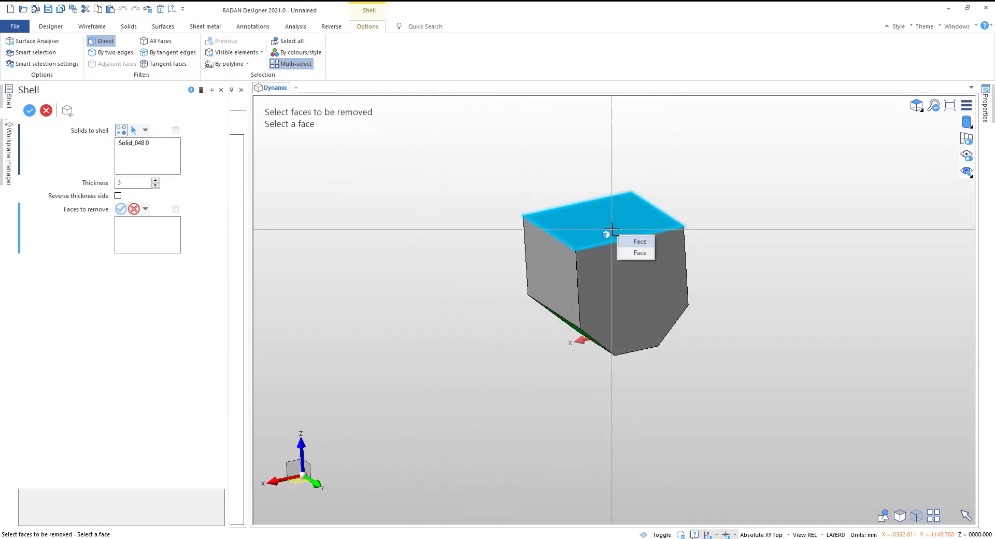
{"action": "left_click", "coordinate": [640, 241]}
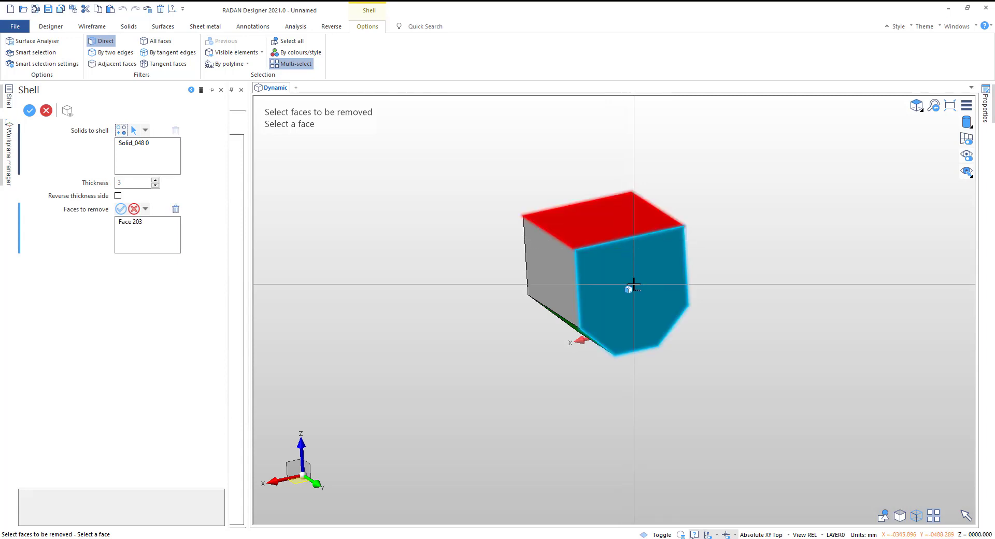
{"action": "left_click", "coordinate": [650, 291]}
{"action": "left_click", "coordinate": [652, 297]}
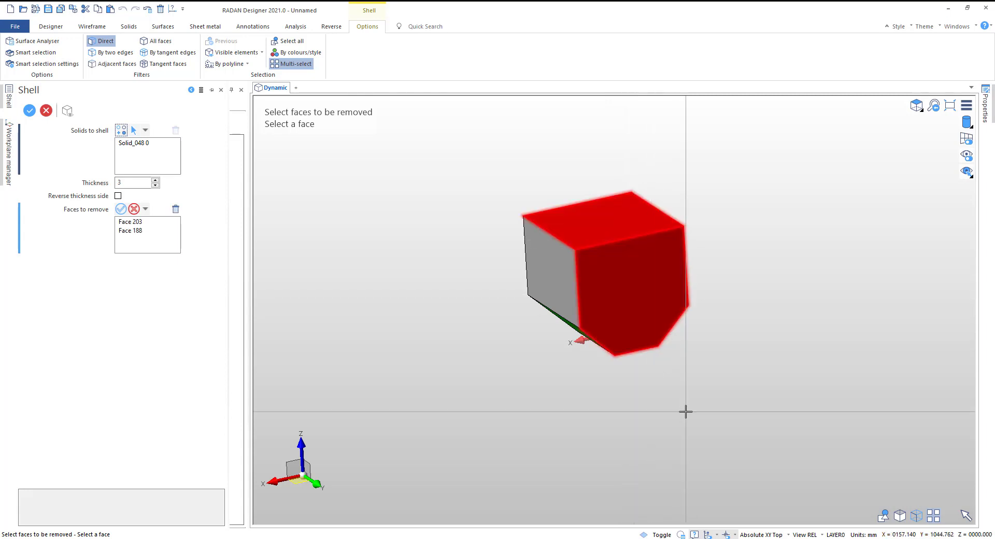
{"action": "middle_click_drag", "start_coordinate": [684, 410], "coordinate": [644, 337]}
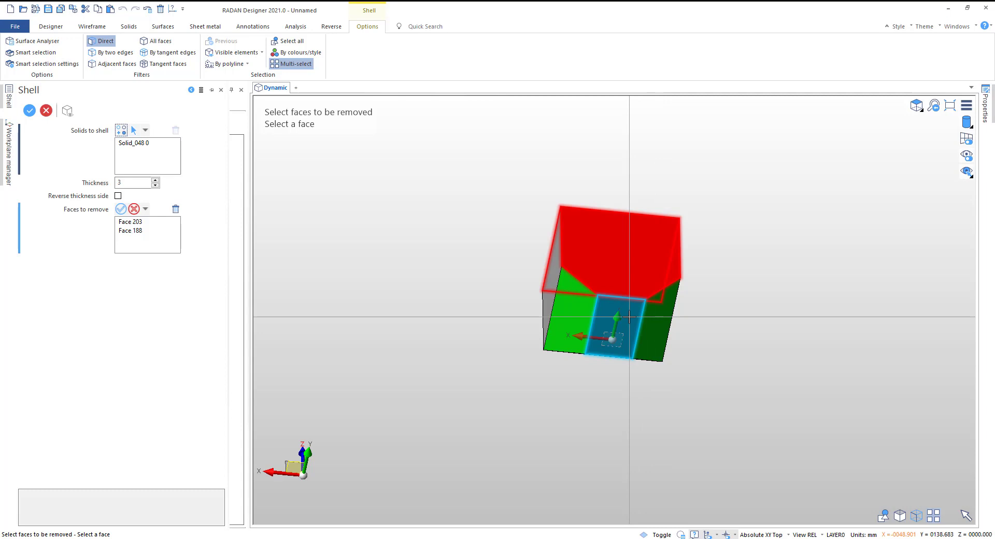
{"action": "left_click", "coordinate": [656, 329]}
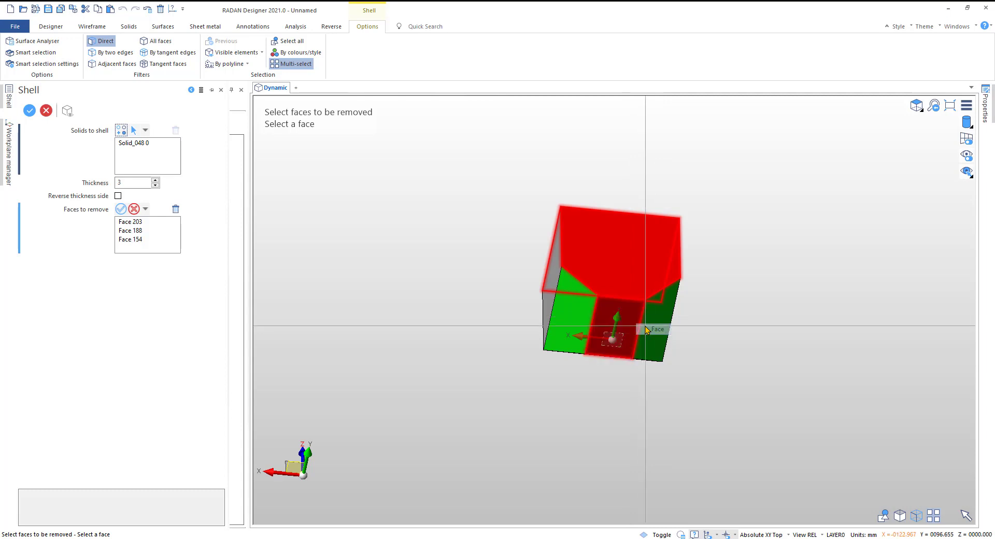
{"action": "key", "text": "Return"}
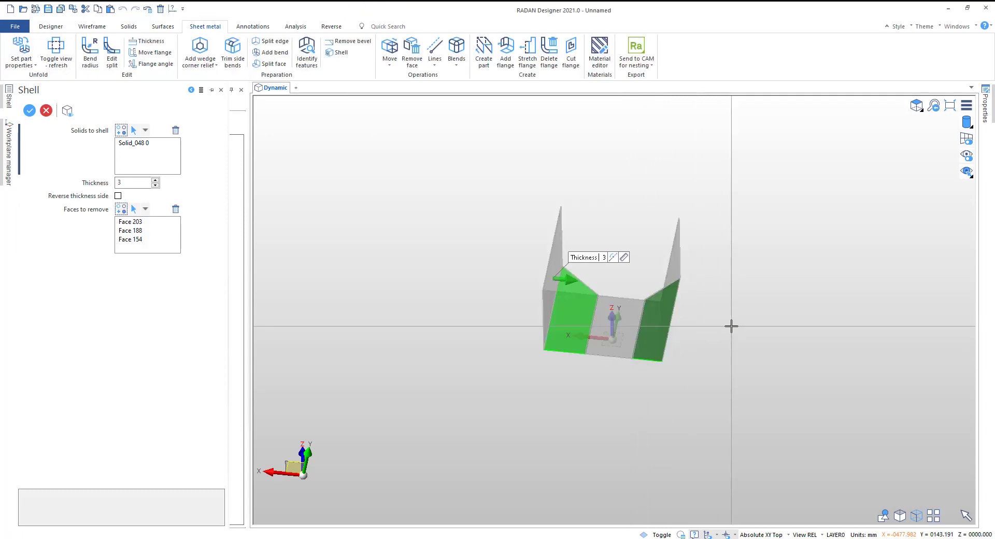
{"action": "middle_click_drag", "start_coordinate": [719, 332], "coordinate": [719, 348]}
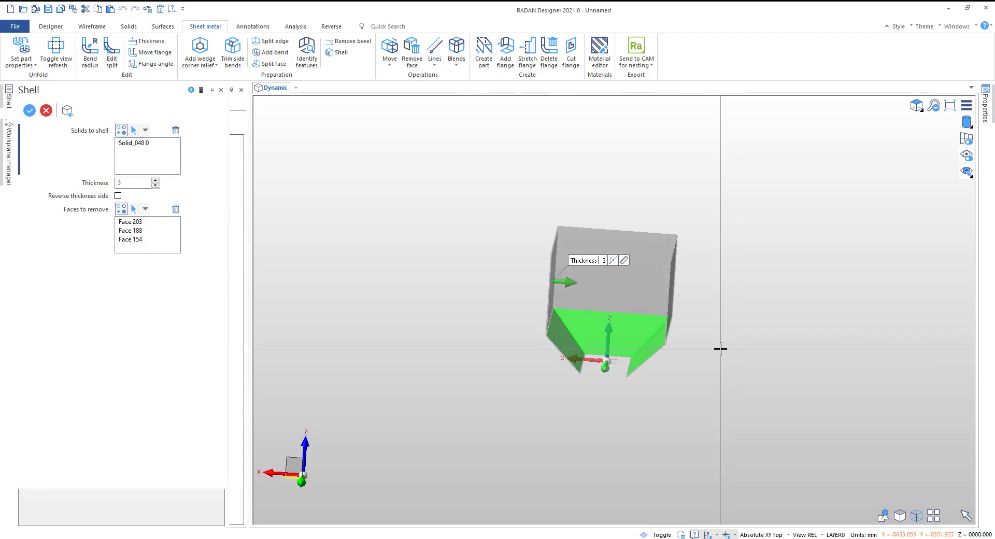
{"action": "scroll", "coordinate": [662, 310], "scroll_direction": "up", "scroll_amount": 1}
{"action": "scroll", "coordinate": [661, 310], "scroll_direction": "up", "scroll_amount": 2}
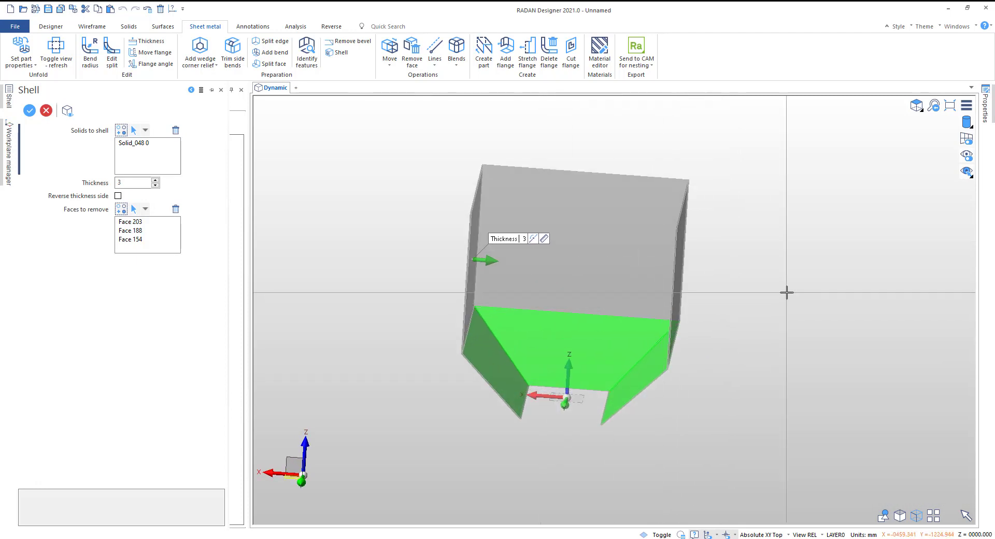
{"action": "key", "text": "Return"}
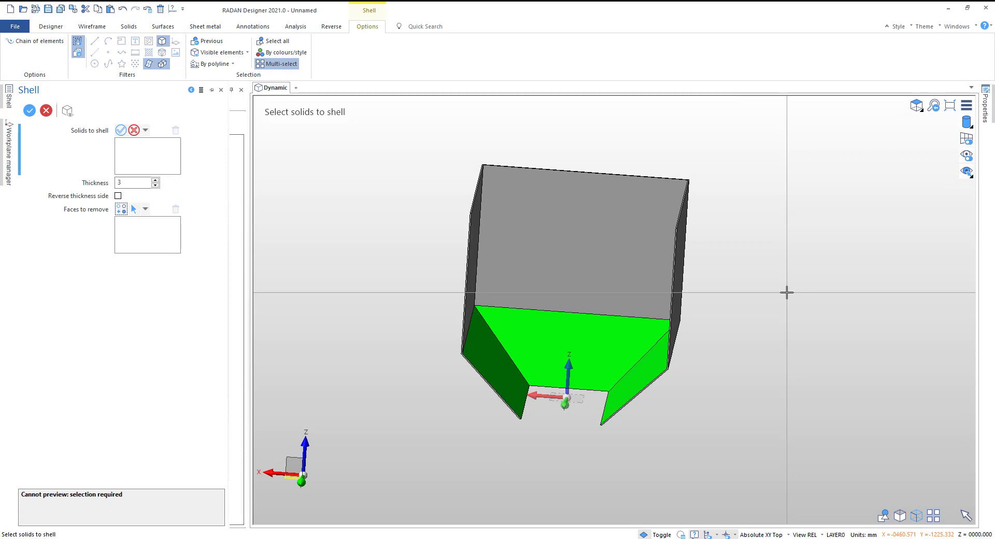
{"action": "right_click", "coordinate": [787, 292]}
{"action": "right_click", "coordinate": [787, 292]}
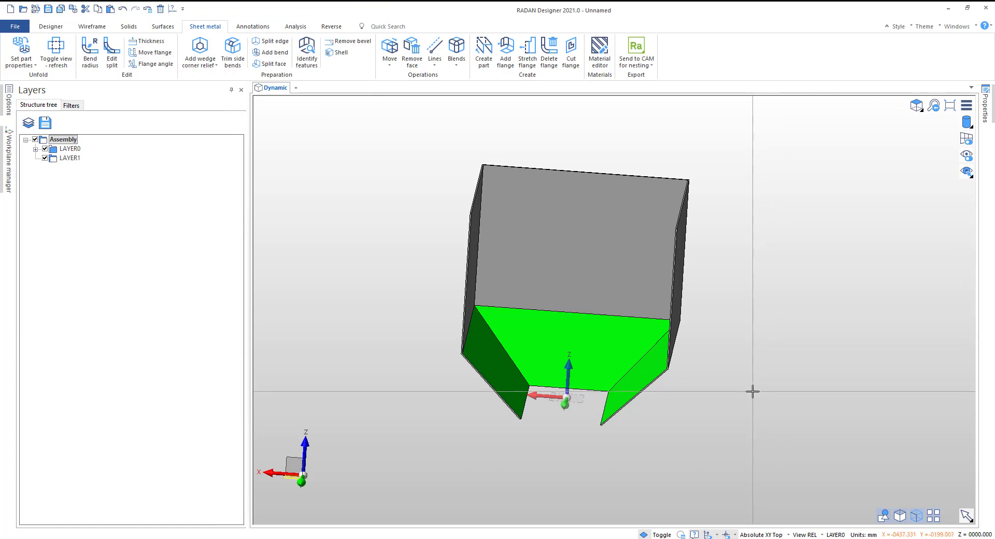
Start a wedge corner relief at one chamfer corner, picking the back wall, the adjoining side wall and the side chamfer face
{"action": "middle_click_drag", "start_coordinate": [753, 390], "coordinate": [447, 420]}
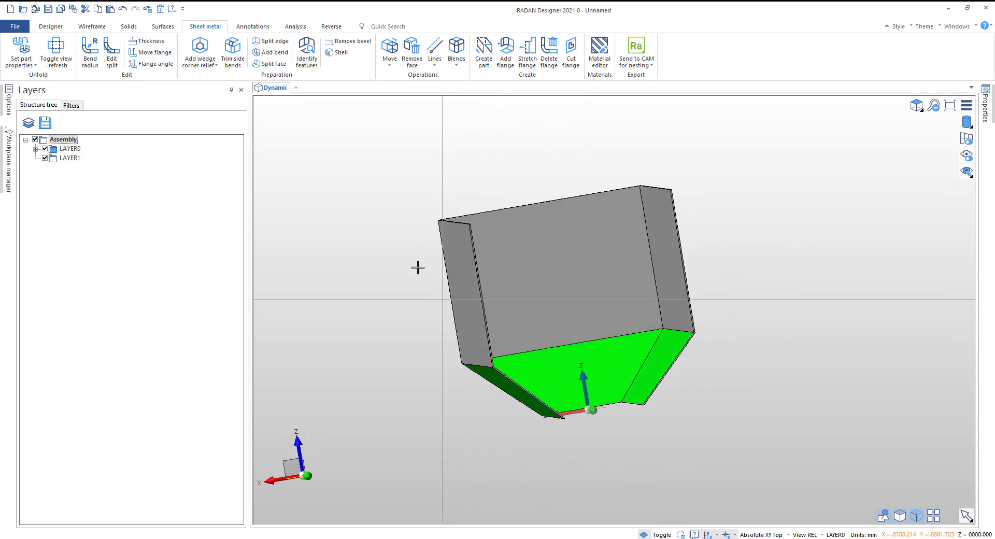
{"action": "left_click", "coordinate": [199, 49]}
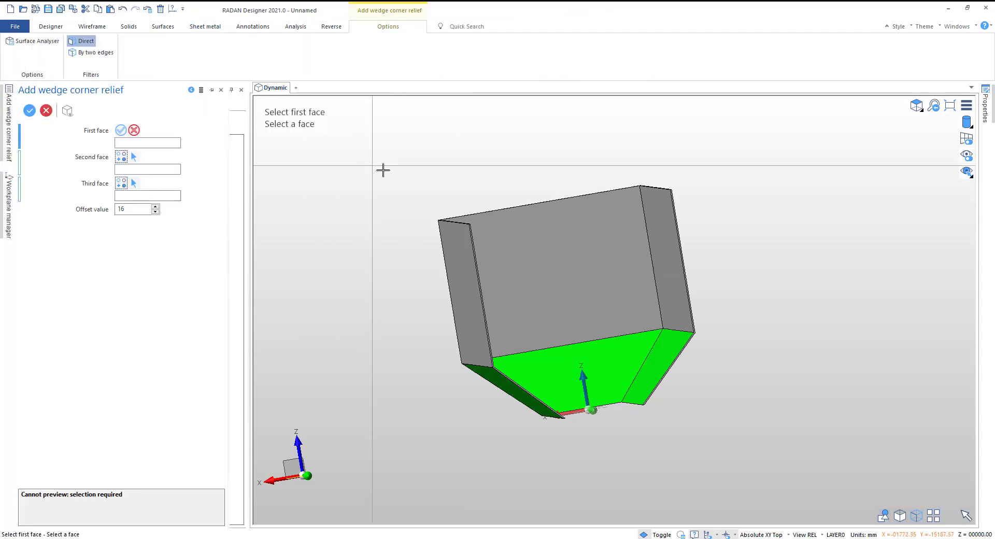
{"action": "scroll", "coordinate": [663, 348], "scroll_direction": "up", "scroll_amount": 10}
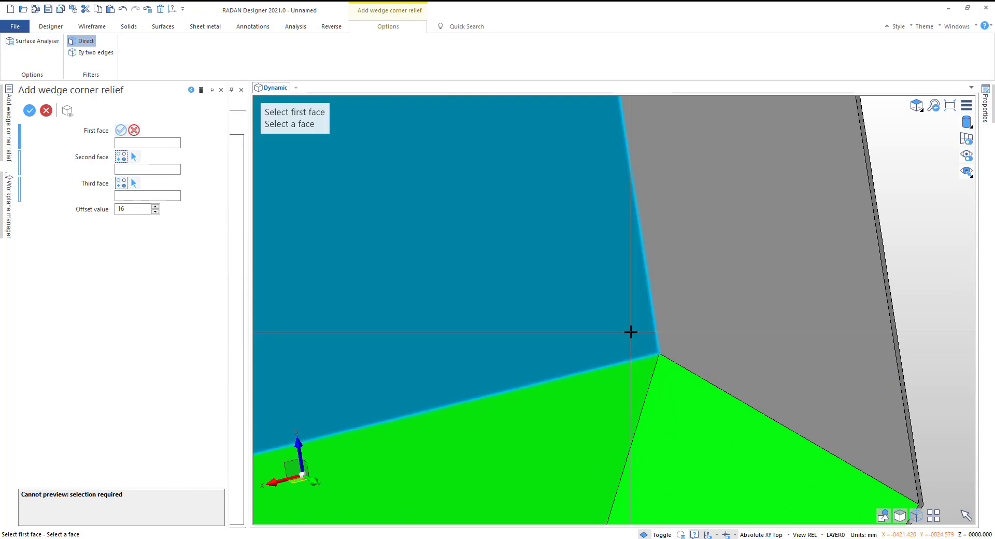
{"action": "left_click", "coordinate": [658, 344]}
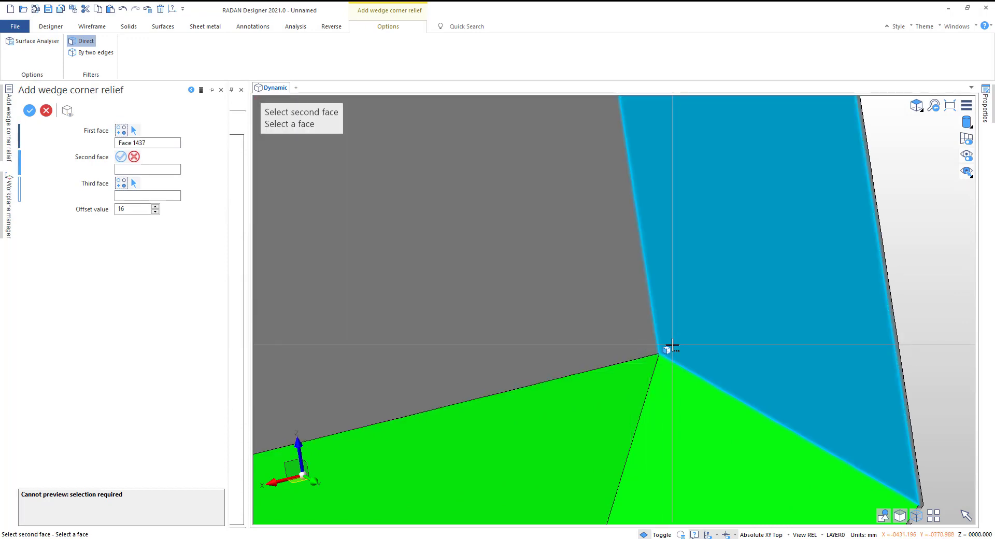
{"action": "left_click", "coordinate": [688, 357]}
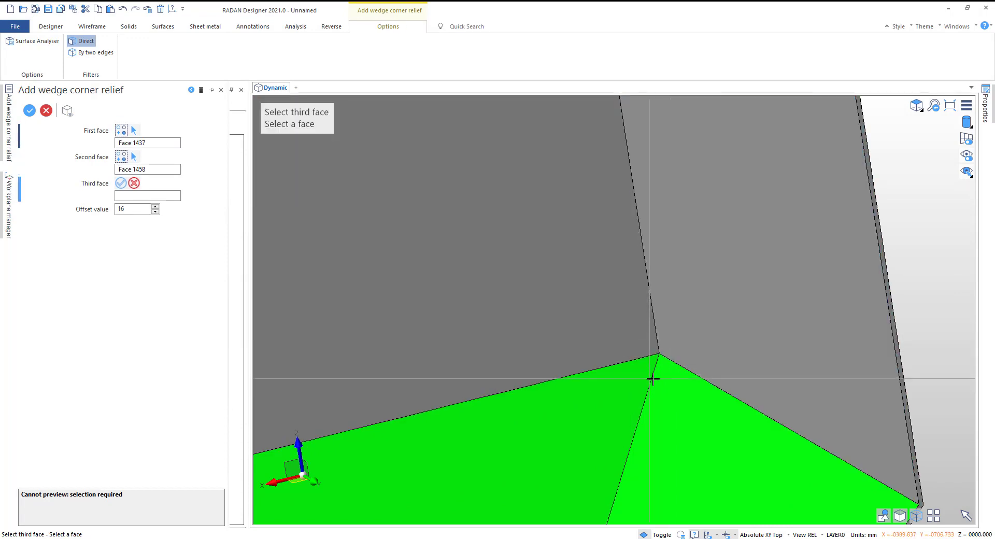
{"action": "left_click", "coordinate": [680, 391]}
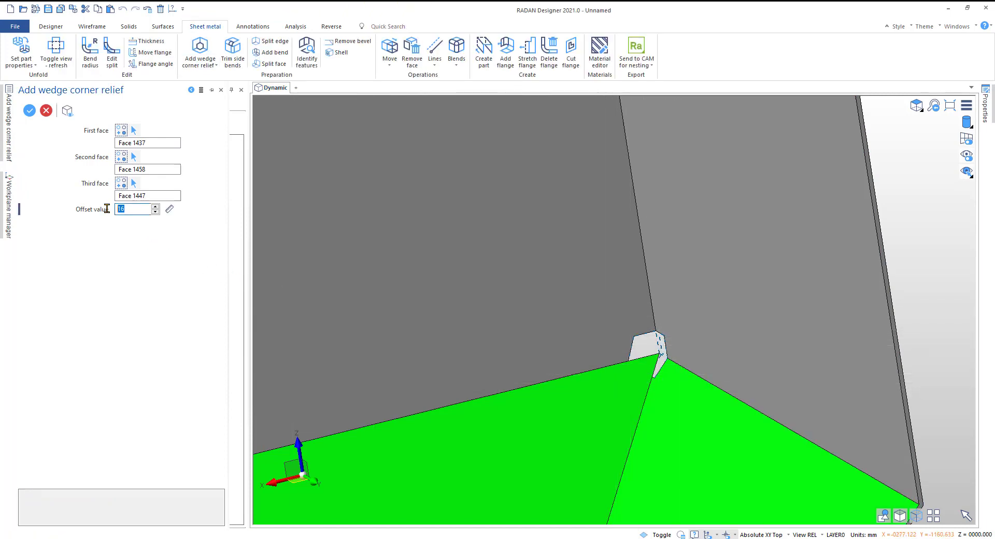
Set the wedge relief's offset value to 5 and create the relief at the first corner
{"action": "left_click", "coordinate": [155, 212]}
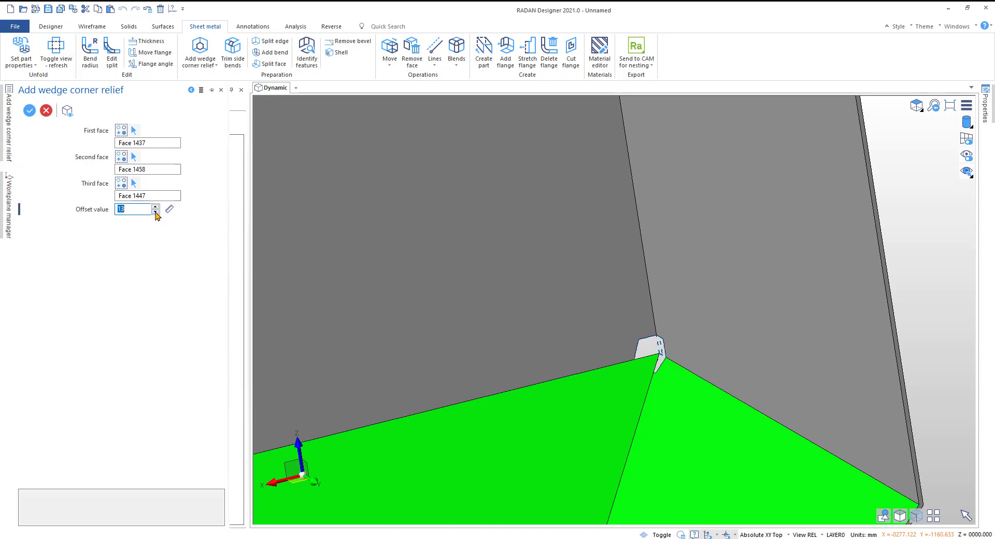
{"action": "type", "text": "9"}
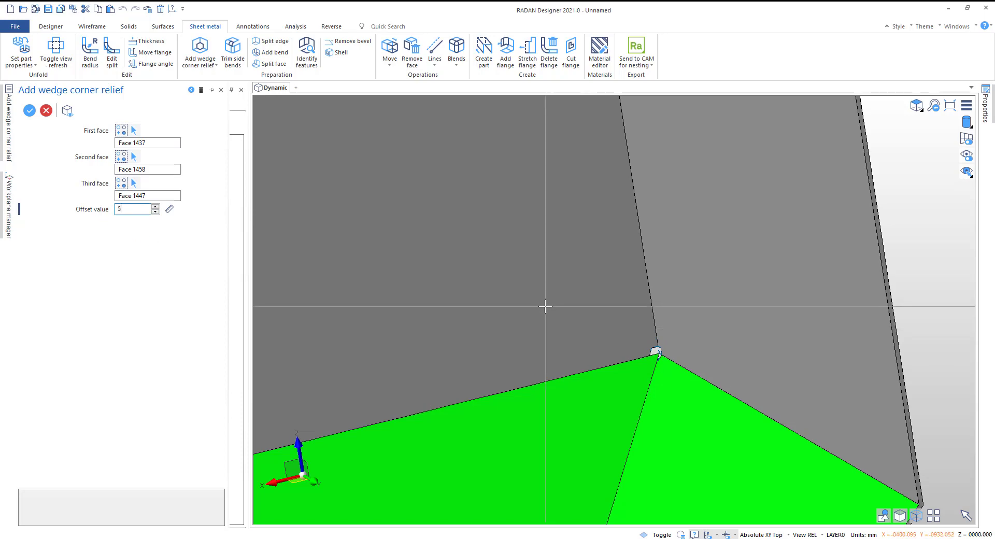
{"action": "scroll", "coordinate": [545, 306], "scroll_direction": "down", "scroll_amount": 5}
{"action": "scroll", "coordinate": [653, 306], "scroll_direction": "up", "scroll_amount": 5}
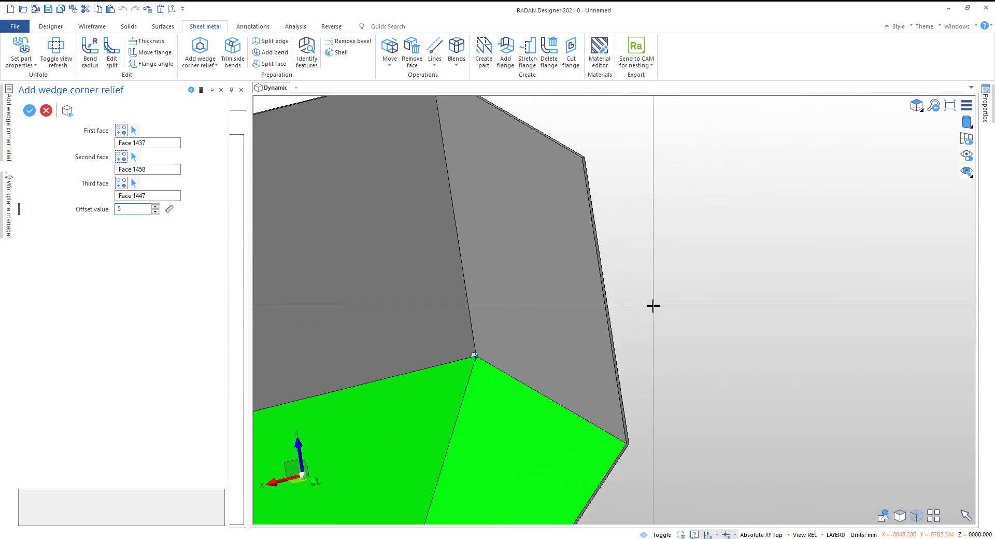
{"action": "middle_click_drag", "start_coordinate": [676, 315], "coordinate": [674, 316]}
{"action": "right_click", "coordinate": [647, 322]}
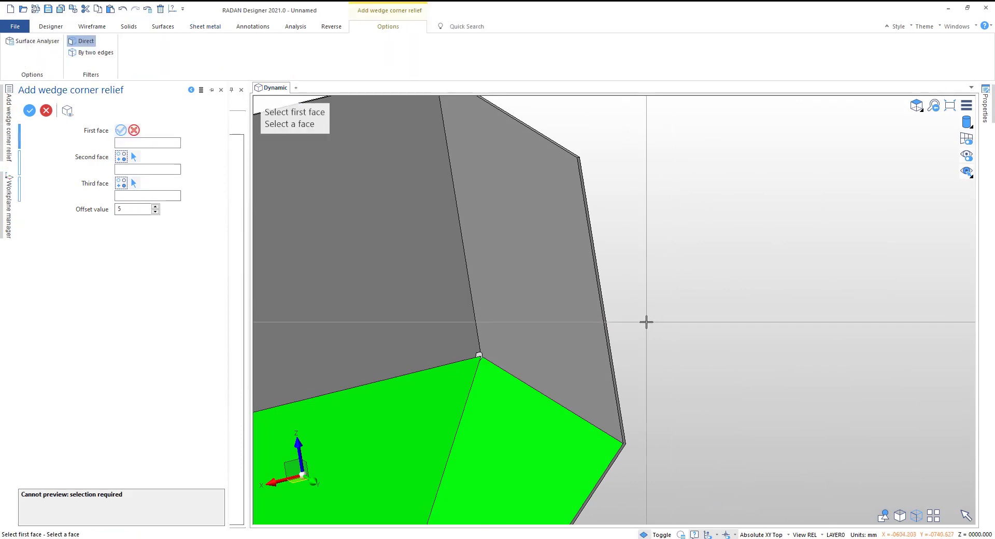
Choose the two walls and one chamfer face meeting at the opposite corner for a second wedge relief
{"action": "scroll", "coordinate": [432, 357], "scroll_direction": "up", "scroll_amount": 4}
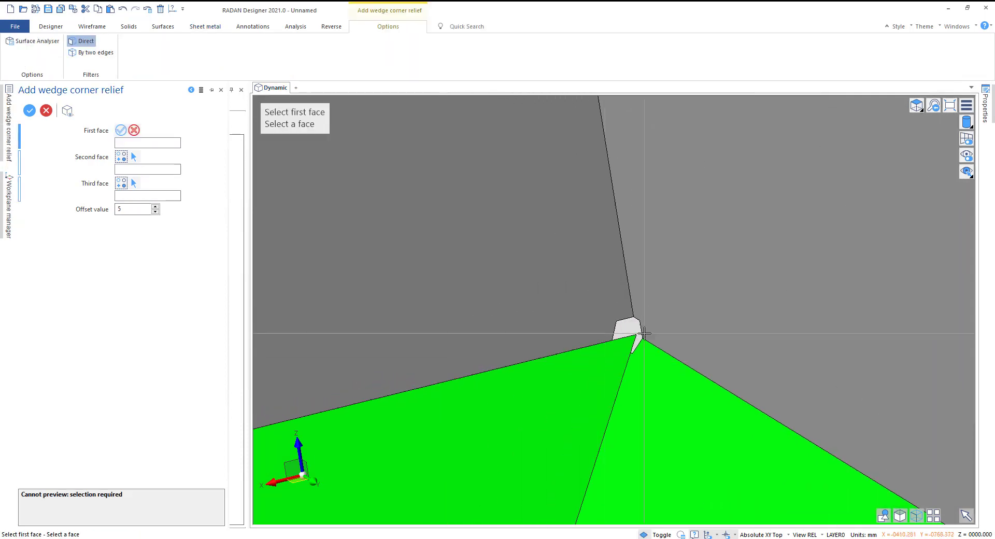
{"action": "scroll", "coordinate": [643, 333], "scroll_direction": "down", "scroll_amount": 5}
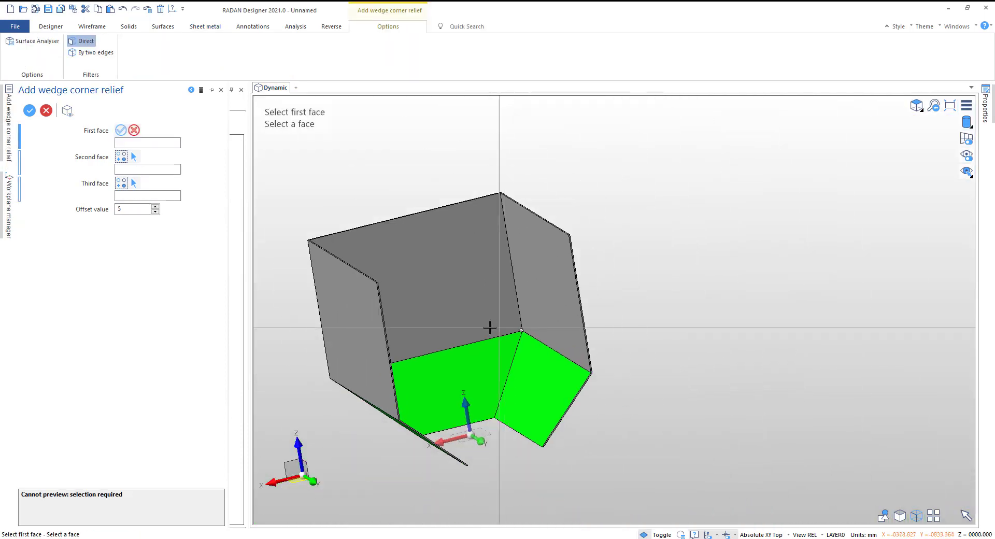
{"action": "middle_click_drag", "start_coordinate": [318, 419], "coordinate": [418, 415]}
{"action": "scroll", "coordinate": [690, 413], "scroll_direction": "up", "scroll_amount": 5}
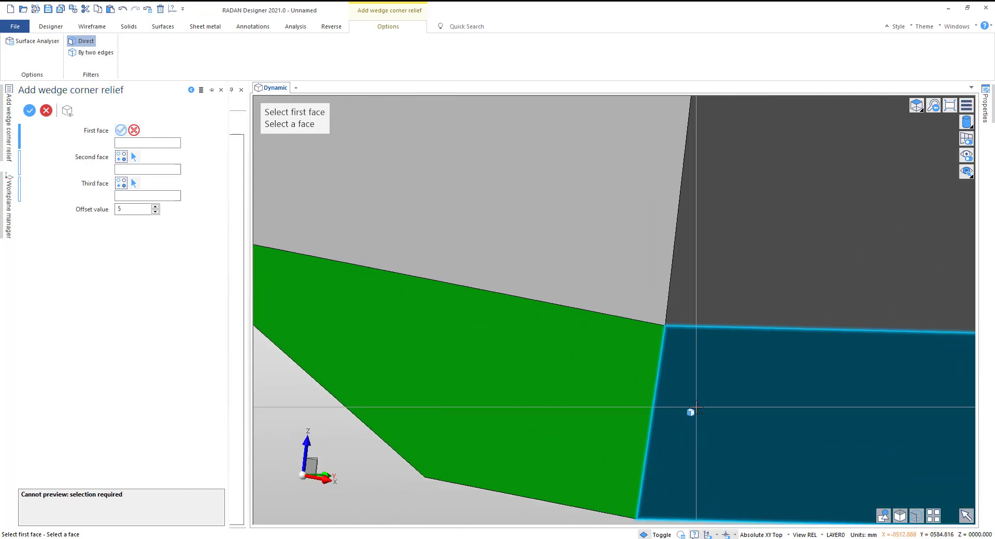
{"action": "left_click", "coordinate": [644, 293]}
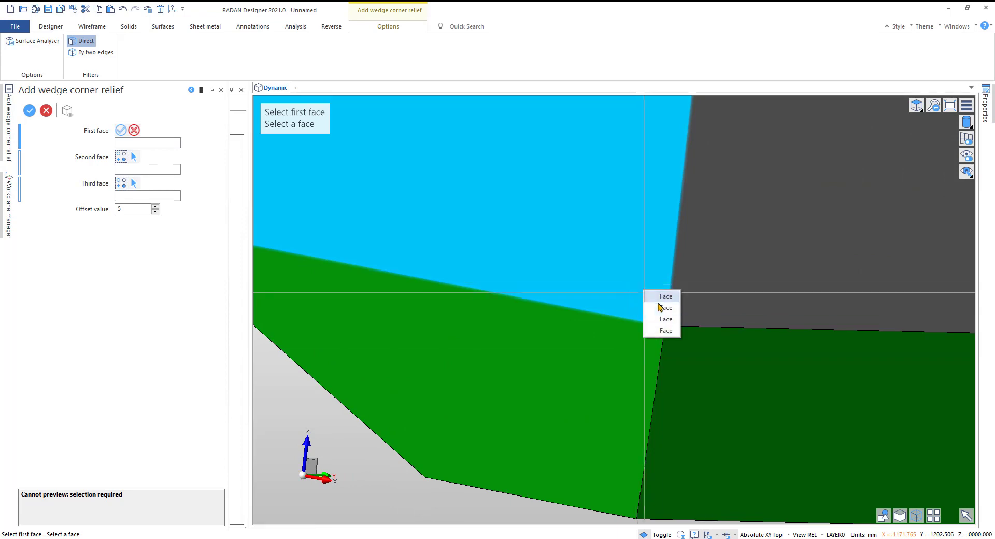
{"action": "left_click", "coordinate": [659, 307]}
{"action": "left_click", "coordinate": [717, 301]}
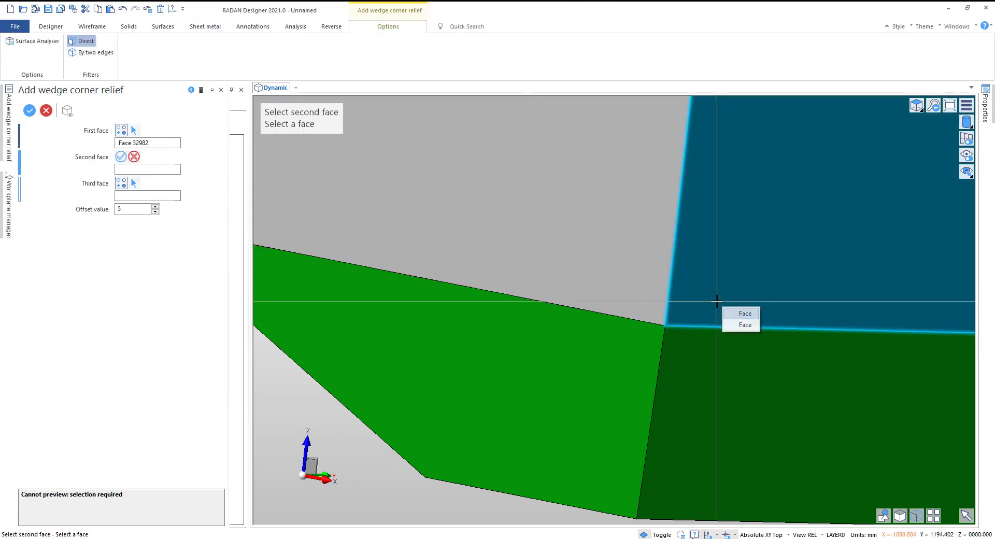
{"action": "left_click", "coordinate": [730, 313]}
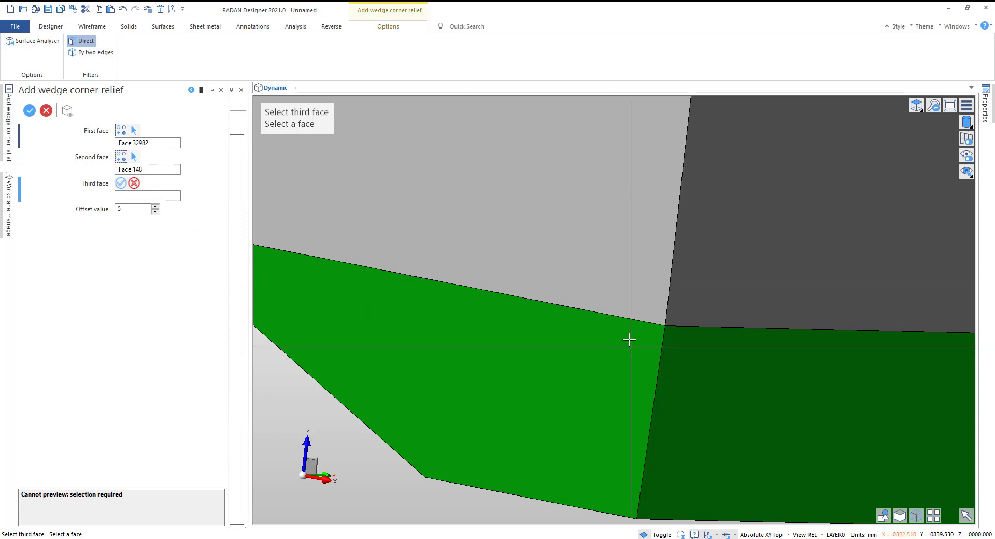
{"action": "left_click", "coordinate": [644, 344]}
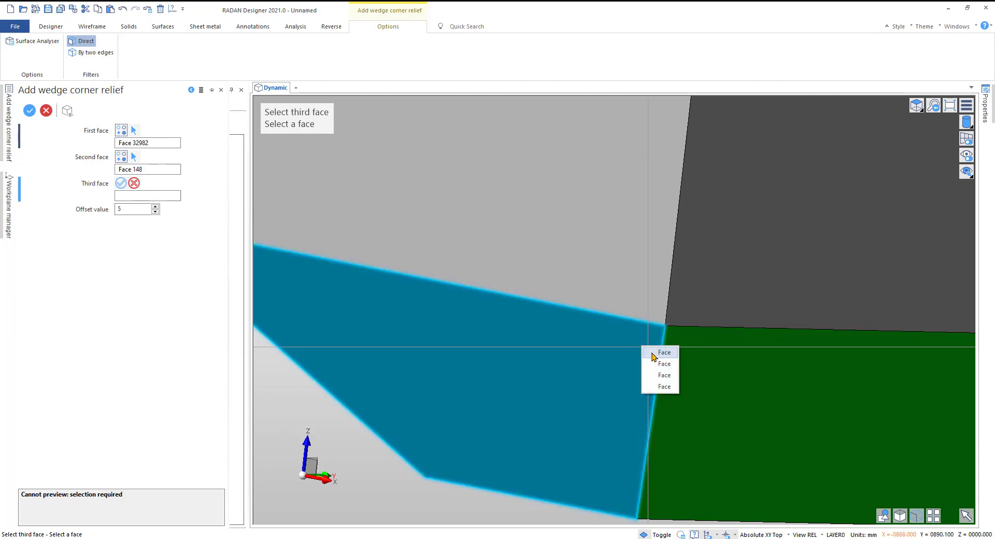
{"action": "left_click", "coordinate": [654, 353]}
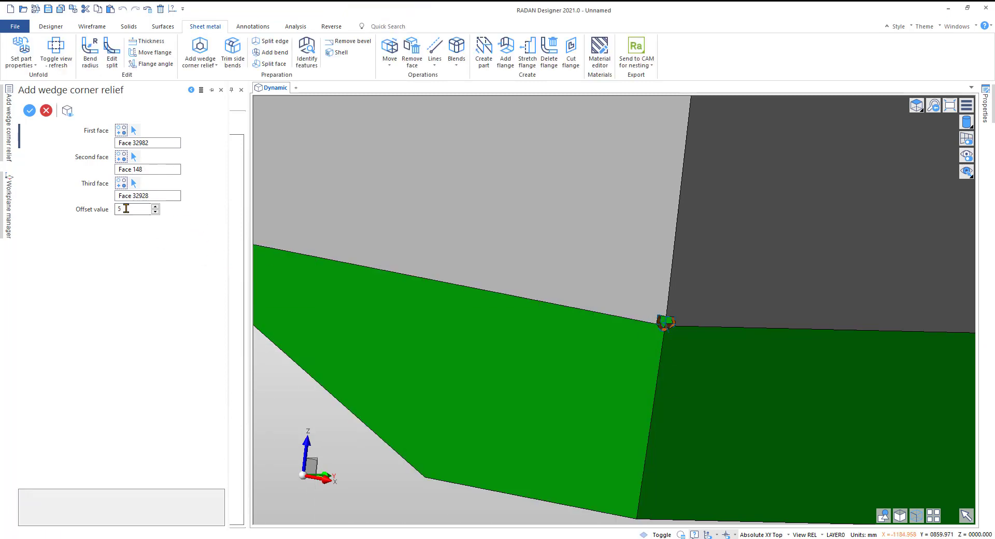
Try an offset value of 11 for the second corner's relief and return it to 5
{"action": "left_click", "coordinate": [126, 208]}
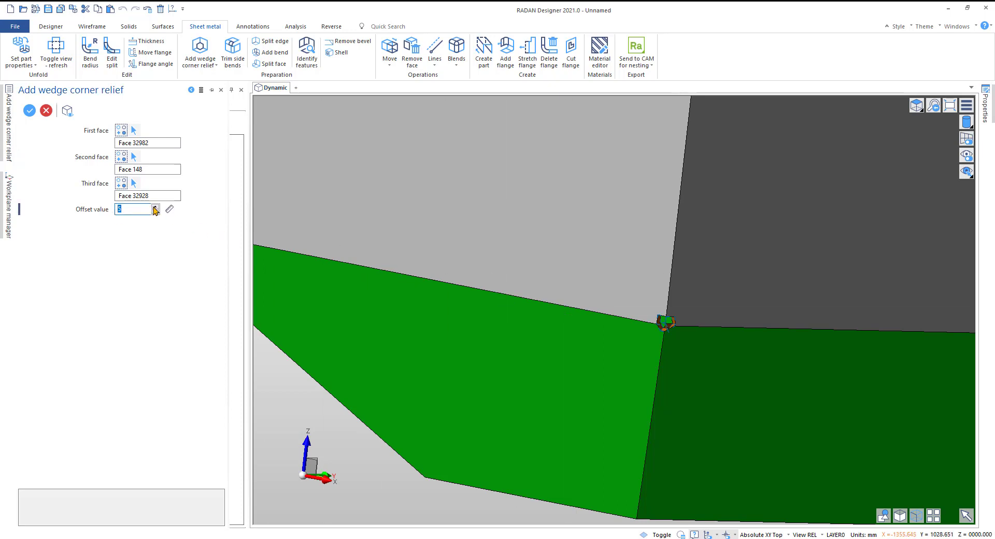
{"action": "left_click", "coordinate": [155, 207]}
{"action": "left_click", "coordinate": [154, 207]}
{"action": "left_click", "coordinate": [154, 207]}
{"action": "left_click", "coordinate": [154, 206]}
{"action": "left_click", "coordinate": [154, 207]}
{"action": "left_click", "coordinate": [154, 206]}
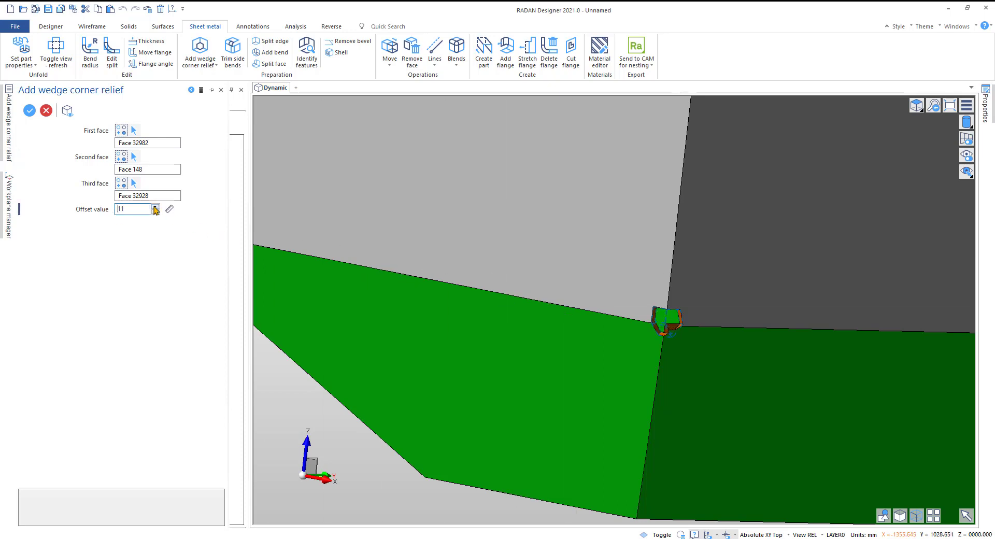
{"action": "left_click", "coordinate": [155, 212]}
{"action": "left_click", "coordinate": [155, 212]}
{"action": "left_click", "coordinate": [155, 211]}
{"action": "left_click", "coordinate": [155, 212]}
{"action": "left_click", "coordinate": [154, 212]}
{"action": "left_click", "coordinate": [155, 212]}
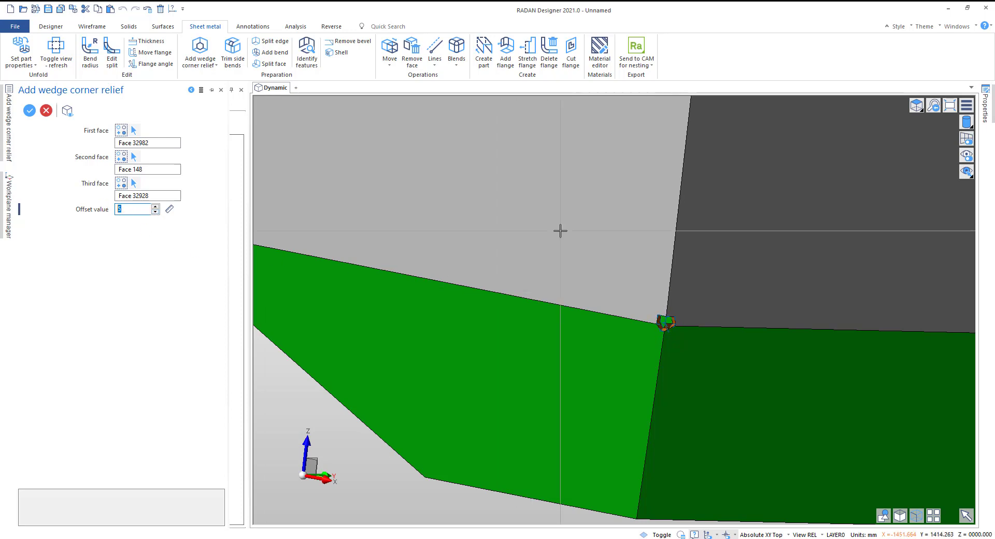
Create the wedge relief at the second corner and end the corner relief command
{"action": "right_click", "coordinate": [560, 231]}
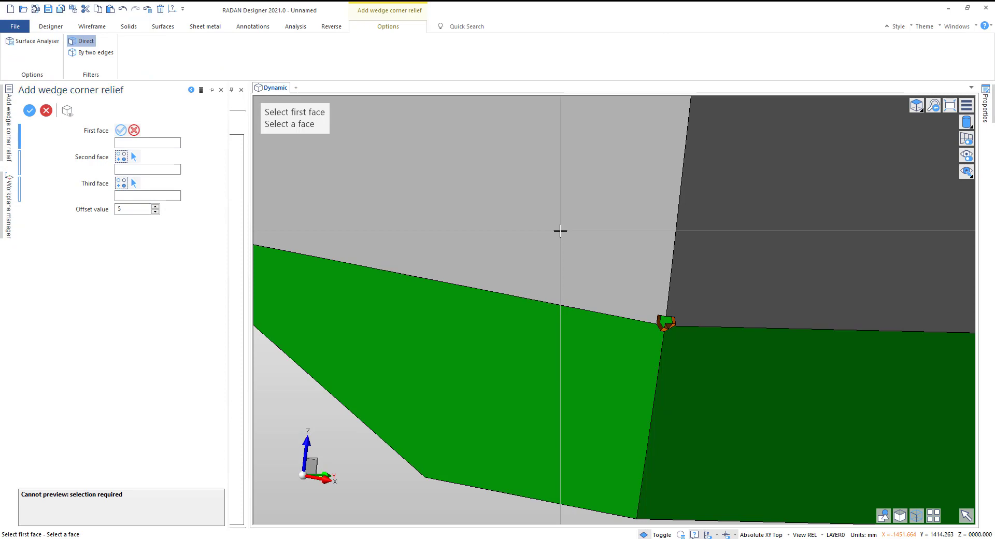
{"action": "right_click", "coordinate": [560, 230]}
Examine both corner reliefs from the open side, in an isometric view and from underneath
{"action": "scroll", "coordinate": [646, 400], "scroll_direction": "down", "scroll_amount": 5}
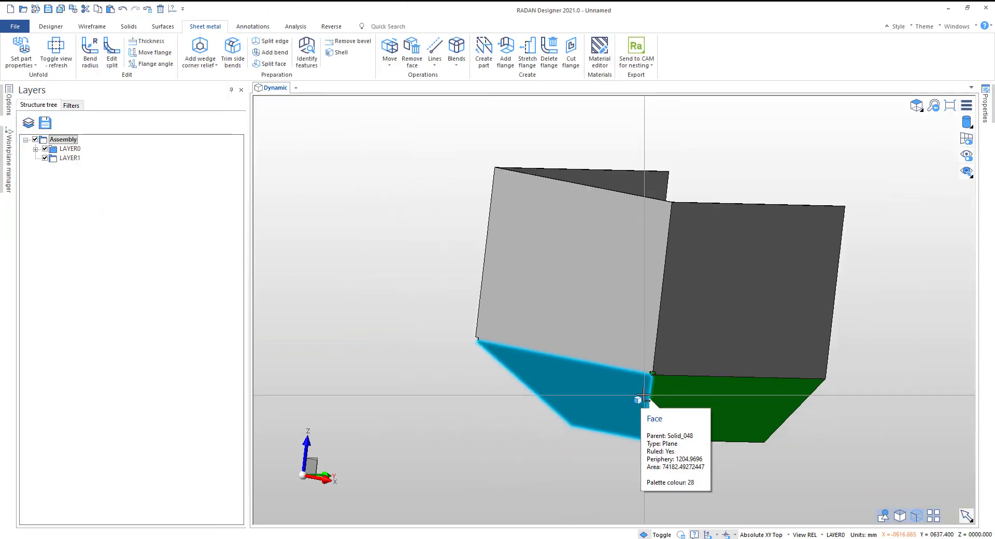
{"action": "middle_click_drag", "start_coordinate": [730, 388], "coordinate": [601, 374]}
{"action": "middle_click", "coordinate": [767, 385]}
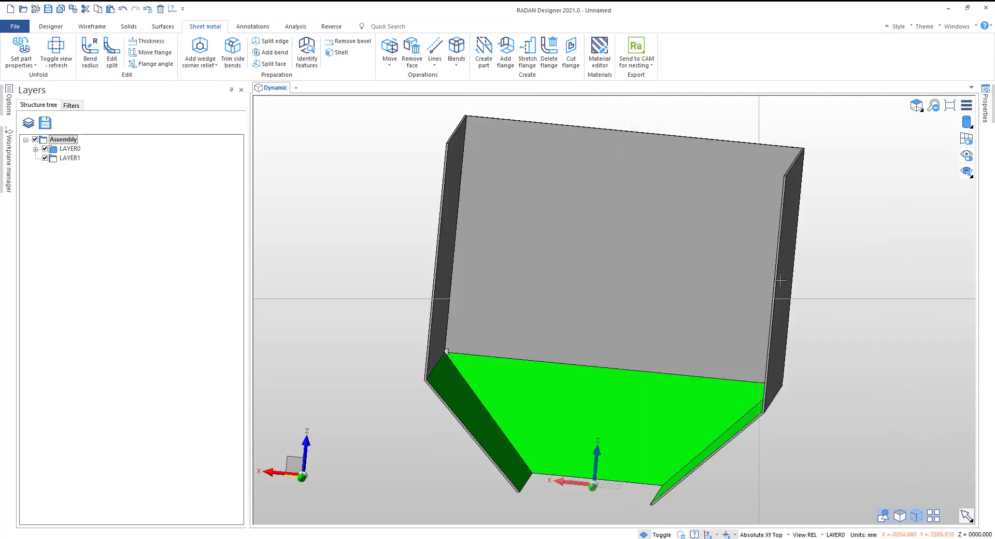
{"action": "left_click", "coordinate": [917, 106]}
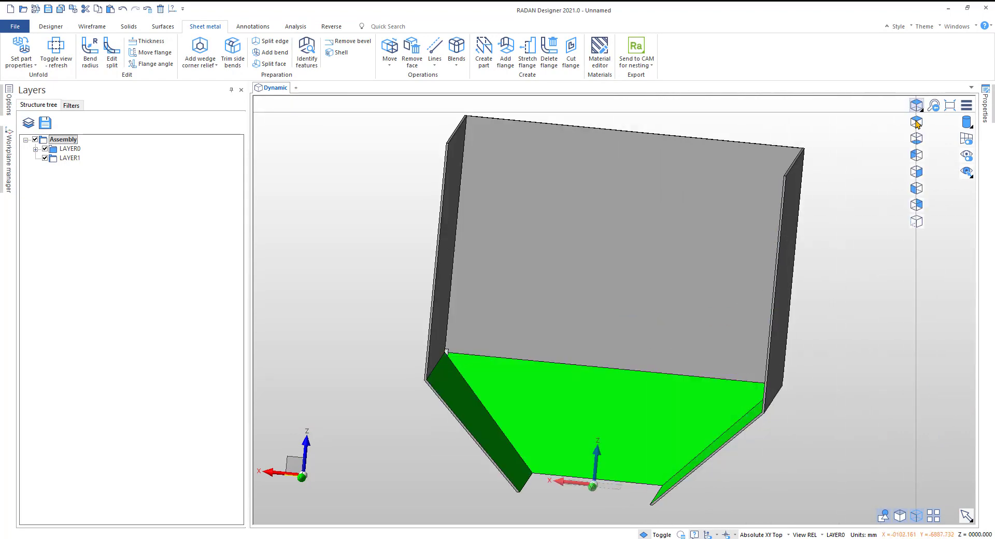
{"action": "left_click", "coordinate": [916, 221]}
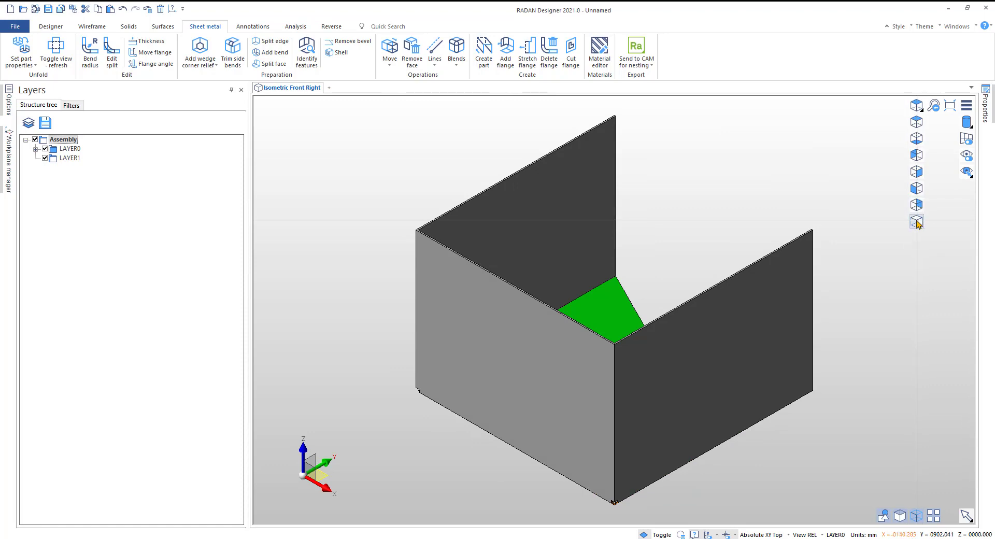
{"action": "middle_click_drag", "start_coordinate": [860, 438], "coordinate": [901, 381]}
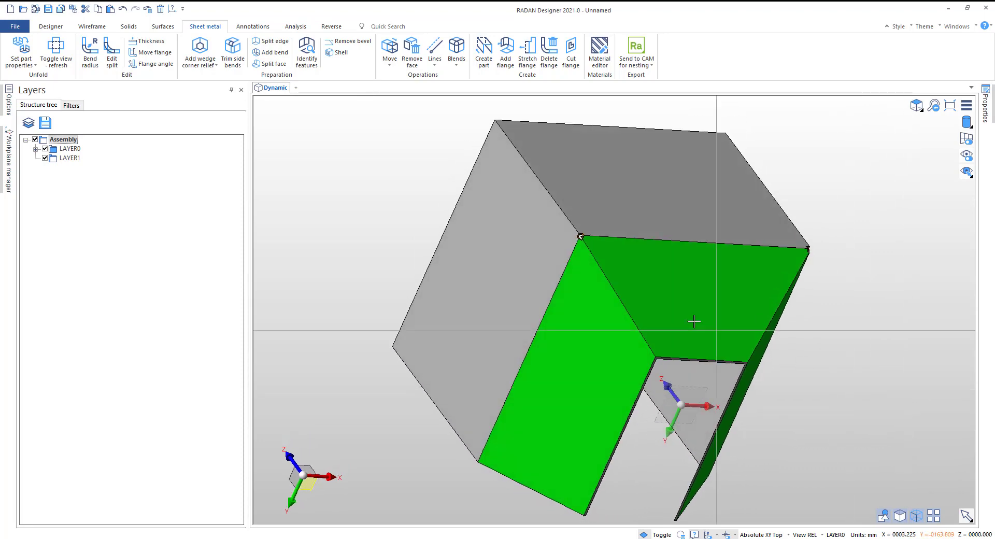
{"action": "mouse_move", "coordinate": [694, 322]}
{"action": "middle_mouse_down"}
{"action": "mouse_move", "coordinate": [726, 297]}
{"action": "mouse_move", "coordinate": [707, 300]}
{"action": "mouse_move", "coordinate": [713, 318]}
{"action": "middle_mouse_up"}
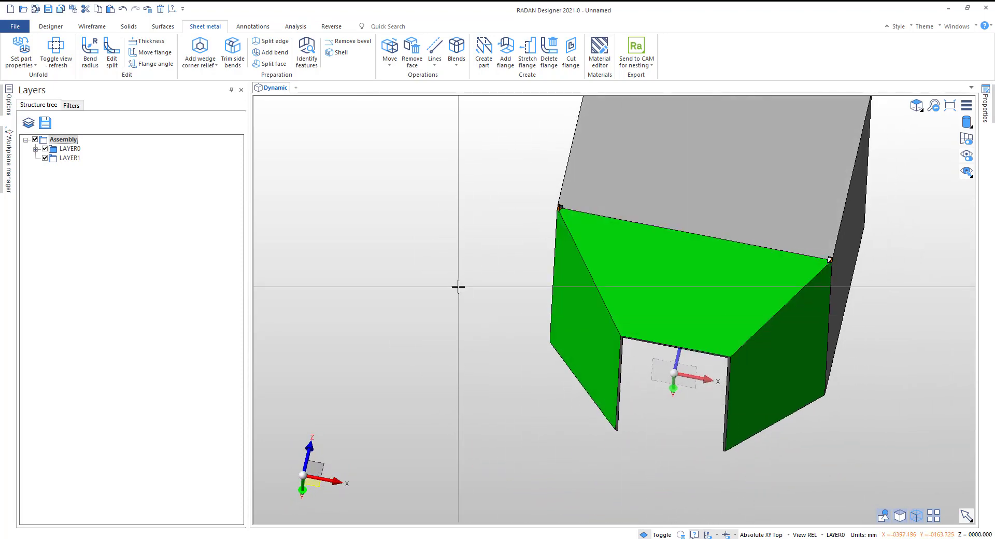
Choose the slanted edge between the middle chamfer face and one side chamfer face for a no-overlap edge split
{"action": "left_click", "coordinate": [276, 42]}
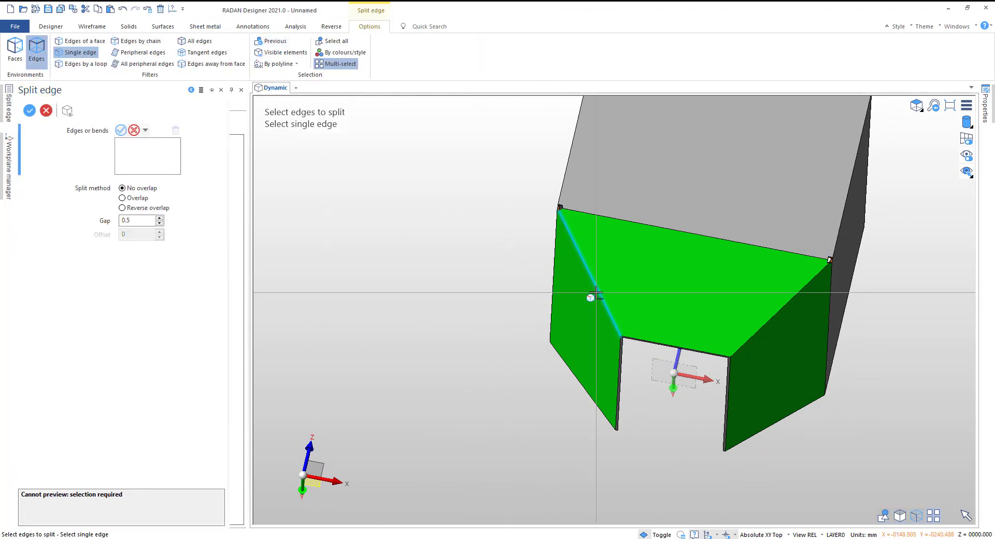
{"action": "left_click", "coordinate": [626, 307]}
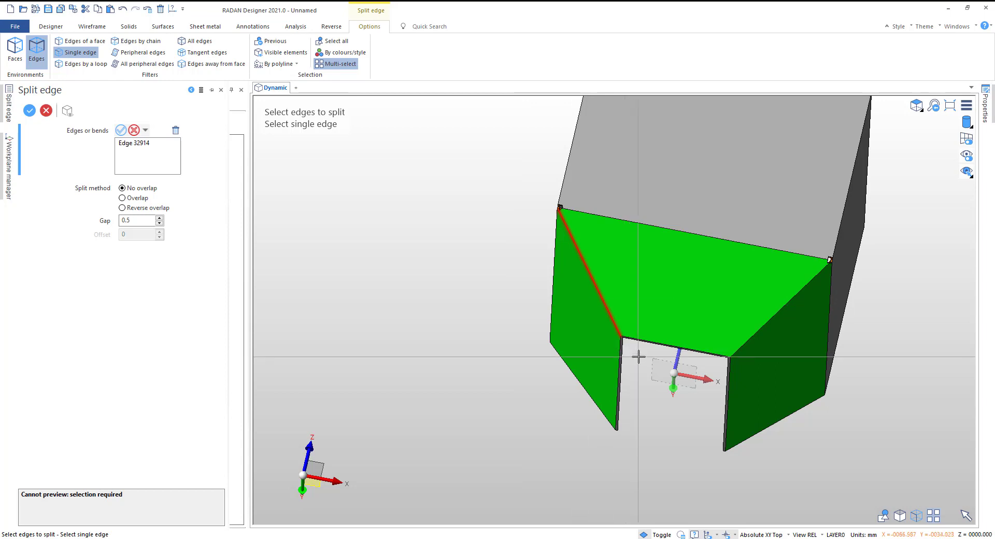
{"action": "scroll", "coordinate": [637, 355], "scroll_direction": "up", "scroll_amount": 4}
{"action": "scroll", "coordinate": [616, 370], "scroll_direction": "up", "scroll_amount": 2}
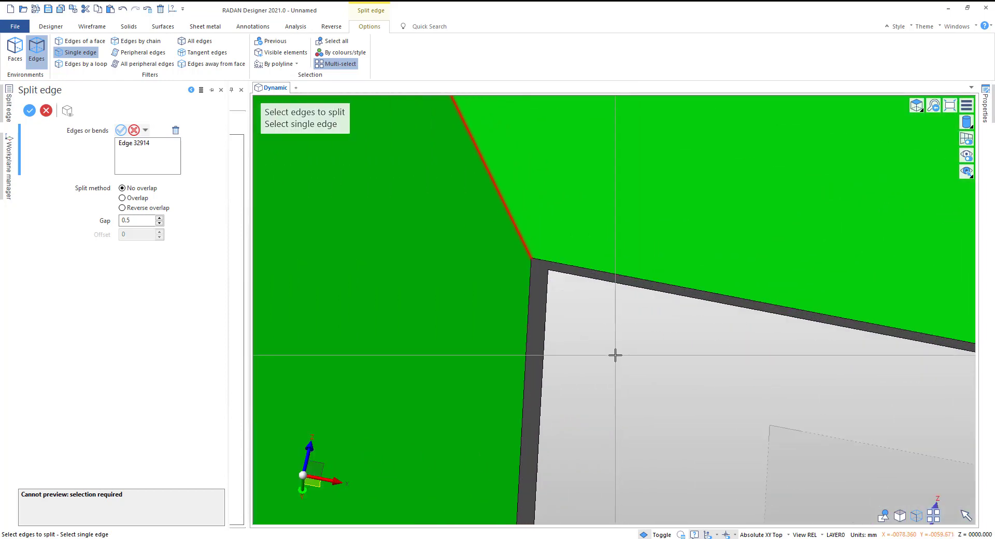
{"action": "middle_click_drag", "start_coordinate": [615, 356], "coordinate": [607, 331]}
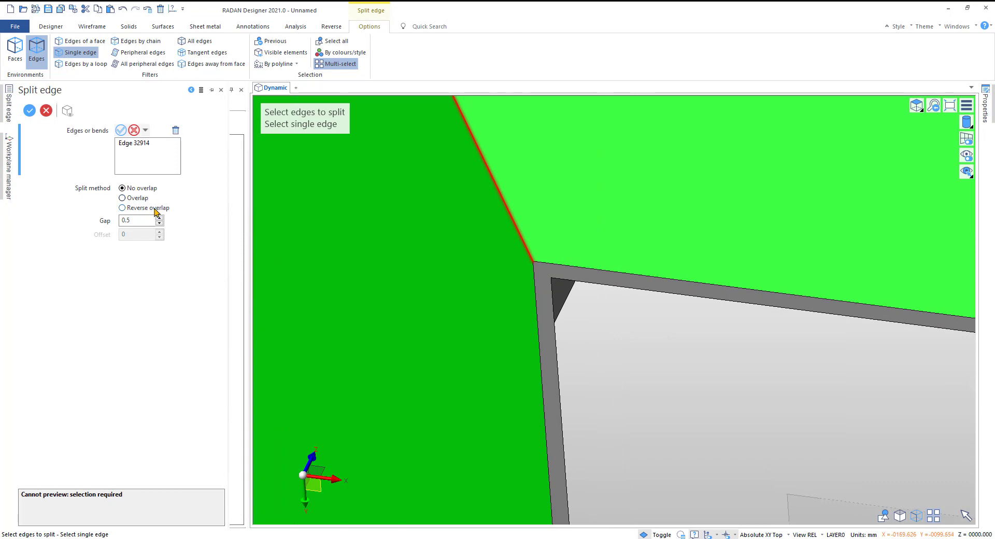
{"action": "right_click", "coordinate": [611, 327]}
Inspect the previewed gap at the open end and create the first edge split with a gap of 0.5
{"action": "middle_click_drag", "start_coordinate": [609, 337], "coordinate": [553, 289]}
{"action": "scroll", "coordinate": [551, 291], "scroll_direction": "down", "scroll_amount": 3}
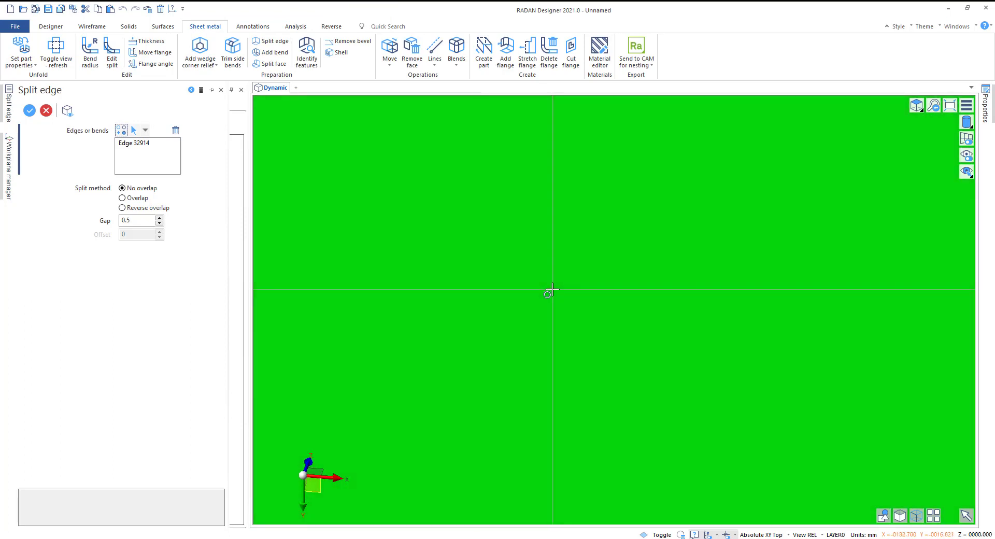
{"action": "scroll", "coordinate": [553, 289], "scroll_direction": "down", "scroll_amount": 3}
{"action": "scroll", "coordinate": [552, 289], "scroll_direction": "down", "scroll_amount": 3}
{"action": "scroll", "coordinate": [641, 219], "scroll_direction": "up", "scroll_amount": 3}
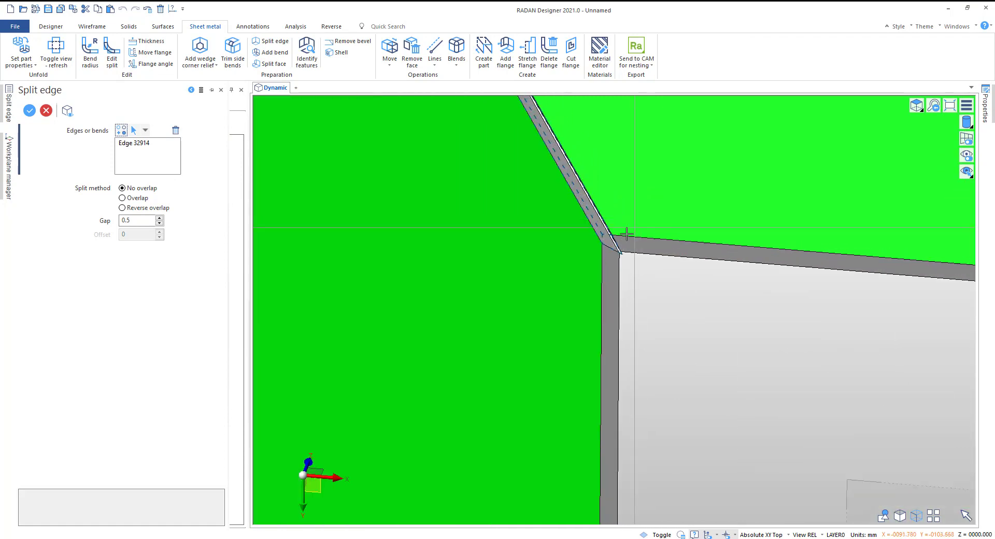
{"action": "scroll", "coordinate": [624, 238], "scroll_direction": "up", "scroll_amount": 2}
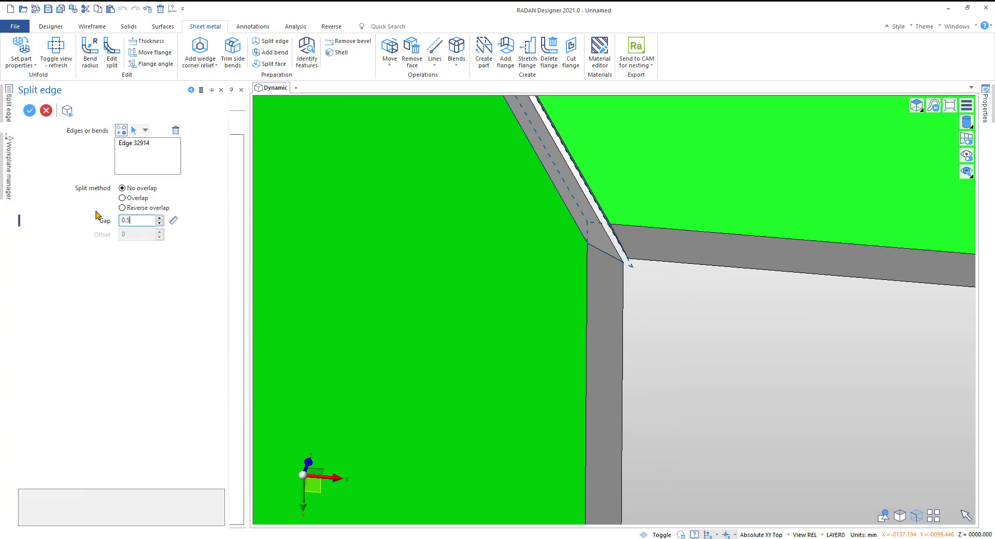
{"action": "key", "text": "Tab"}
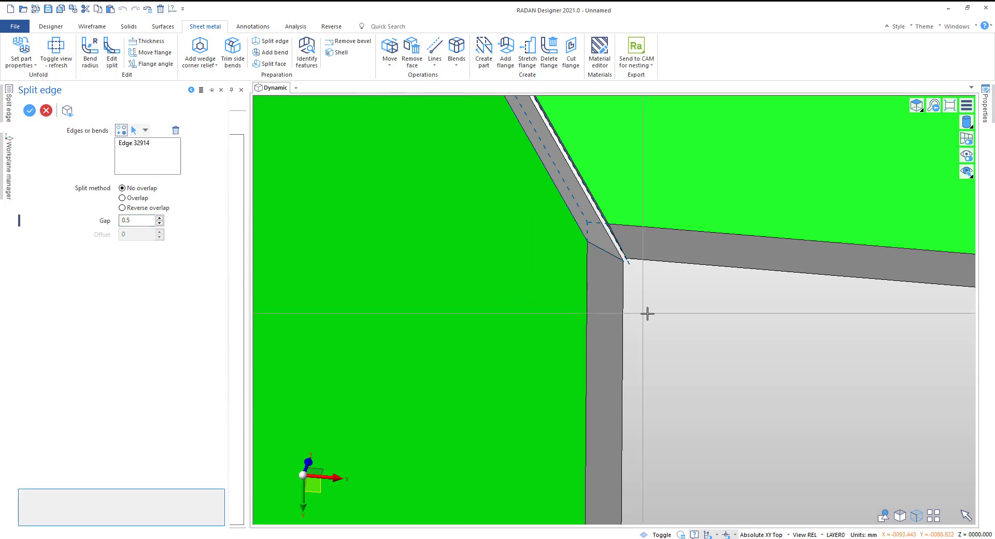
{"action": "right_click", "coordinate": [676, 325]}
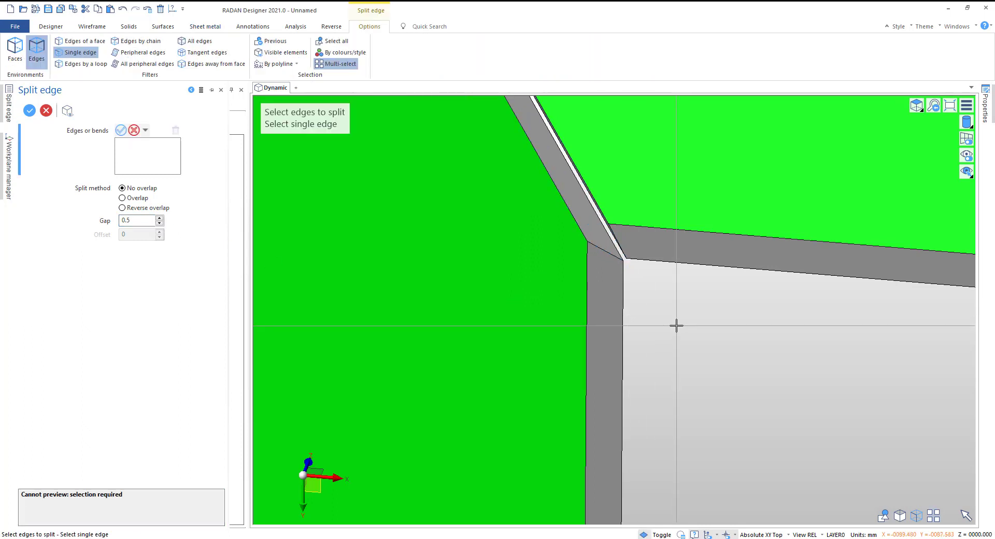
Choose the slanted edge between the middle chamfer face and the opposite side chamfer face for the second split
{"action": "scroll", "coordinate": [677, 324], "scroll_direction": "down", "scroll_amount": 6}
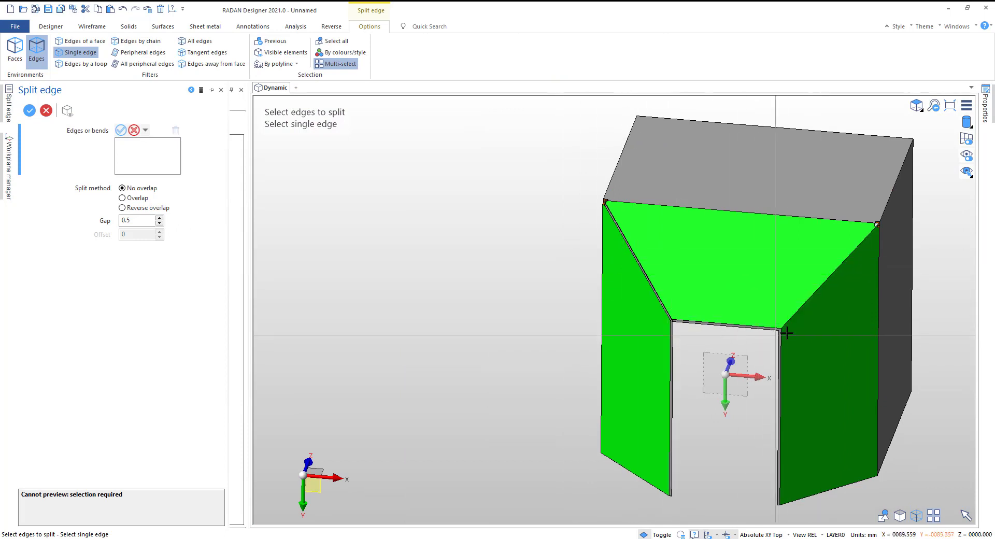
{"action": "left_click", "coordinate": [794, 310]}
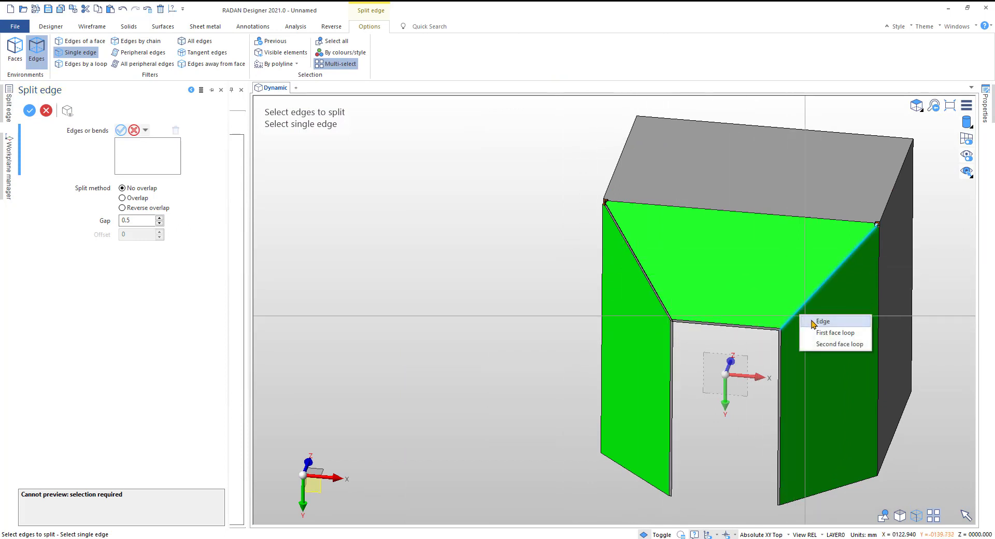
{"action": "left_click", "coordinate": [822, 321]}
{"action": "scroll", "coordinate": [813, 324], "scroll_direction": "up", "scroll_amount": 5}
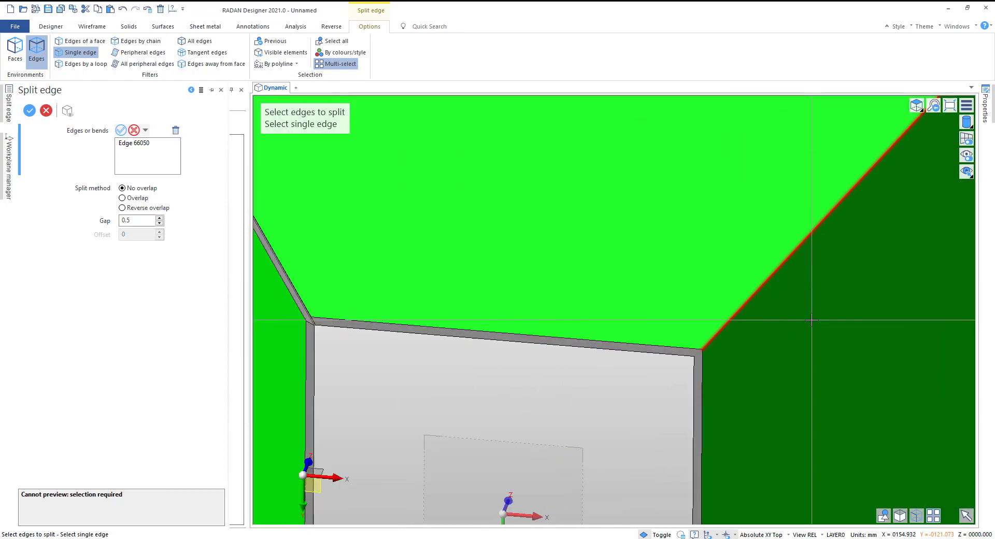
{"action": "right_click", "coordinate": [812, 320]}
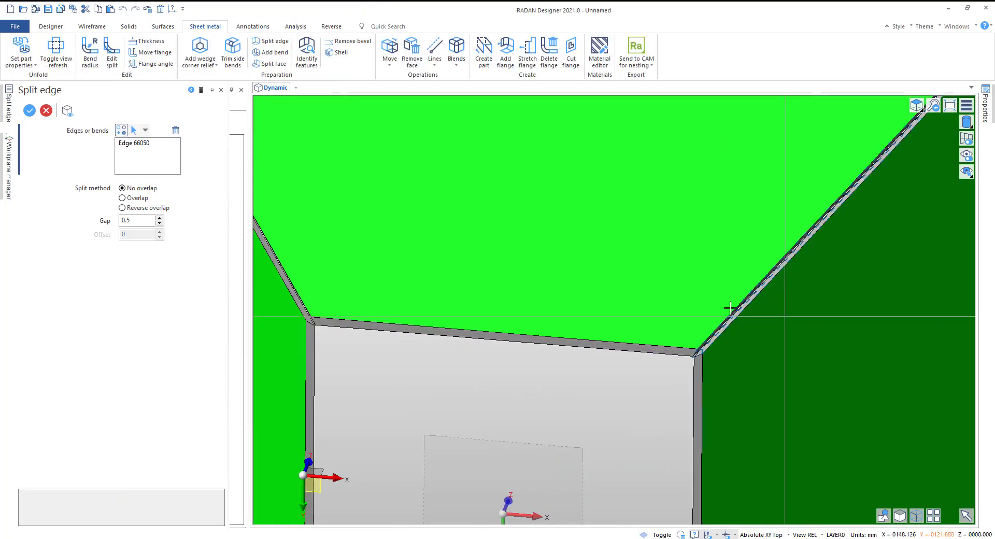
Try the Overlap and Reverse overlap methods on the second edge split and return to No overlap
{"action": "left_click", "coordinate": [138, 200]}
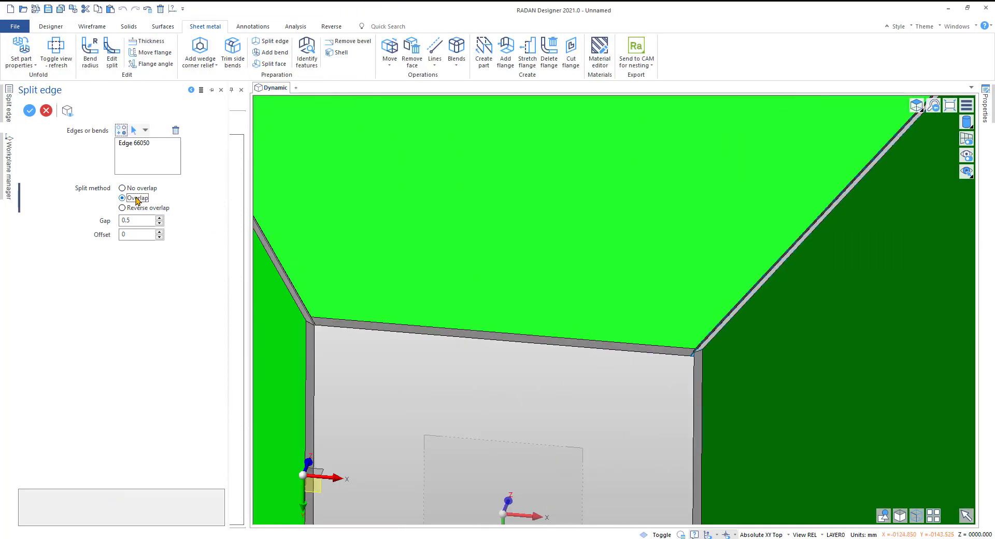
{"action": "scroll", "coordinate": [684, 350], "scroll_direction": "up", "scroll_amount": 4}
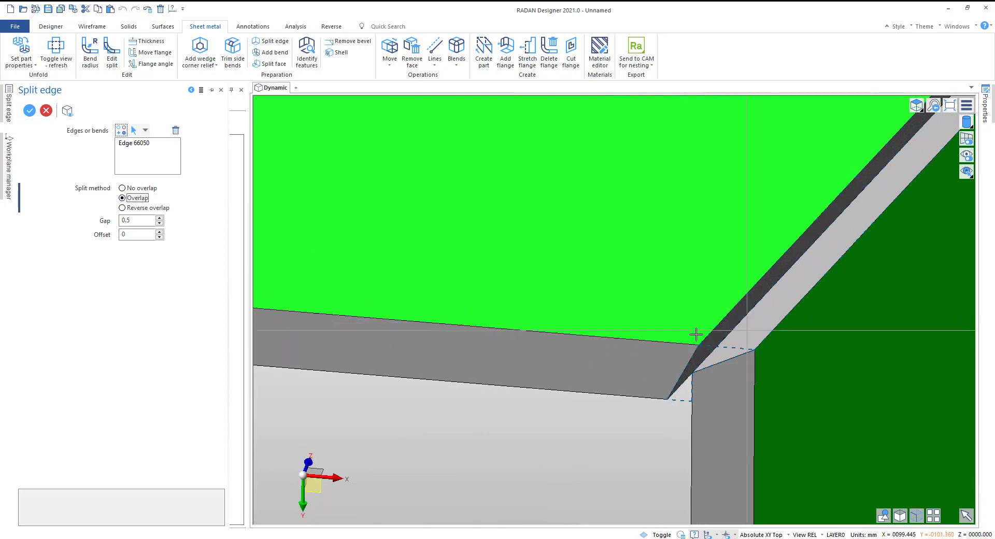
{"action": "left_click", "coordinate": [129, 187]}
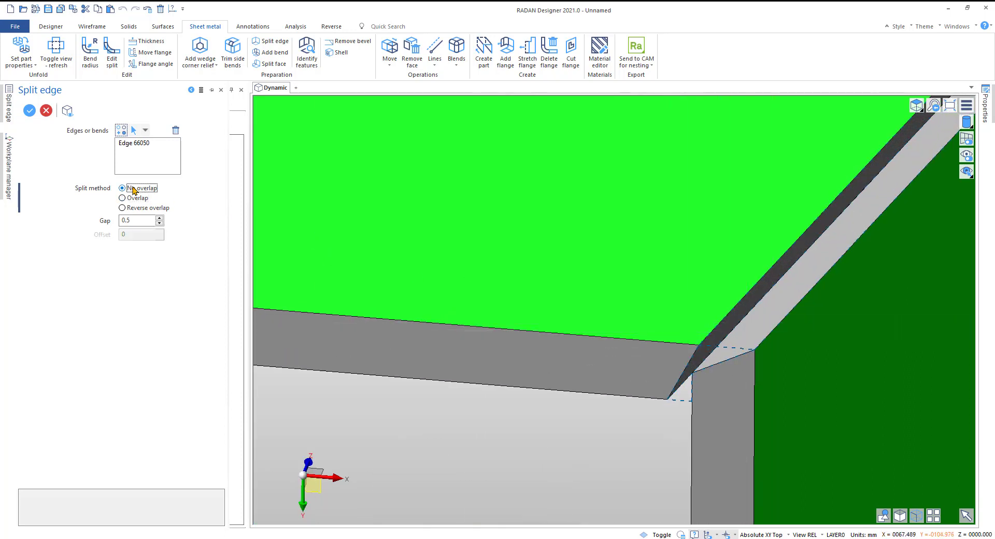
{"action": "left_click", "coordinate": [137, 198]}
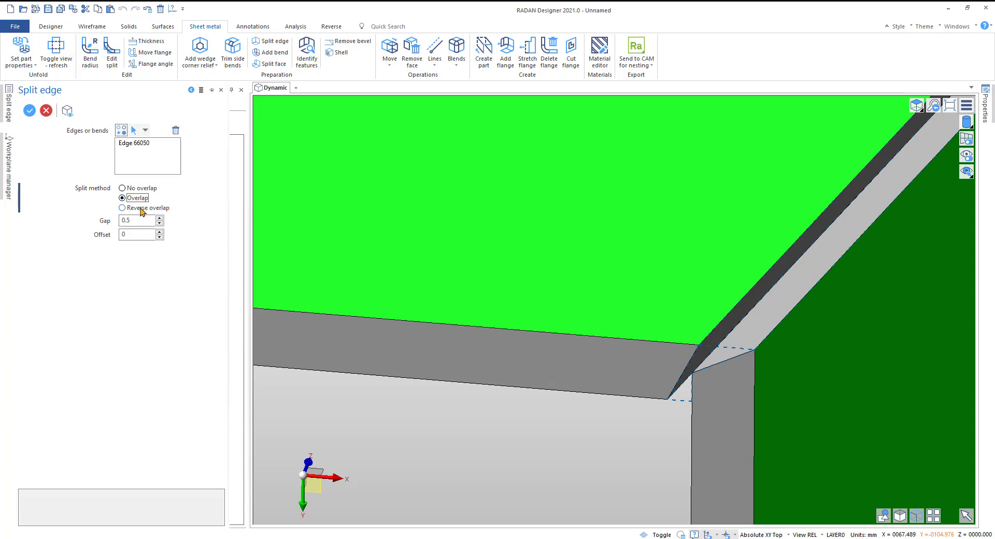
{"action": "left_click", "coordinate": [142, 209]}
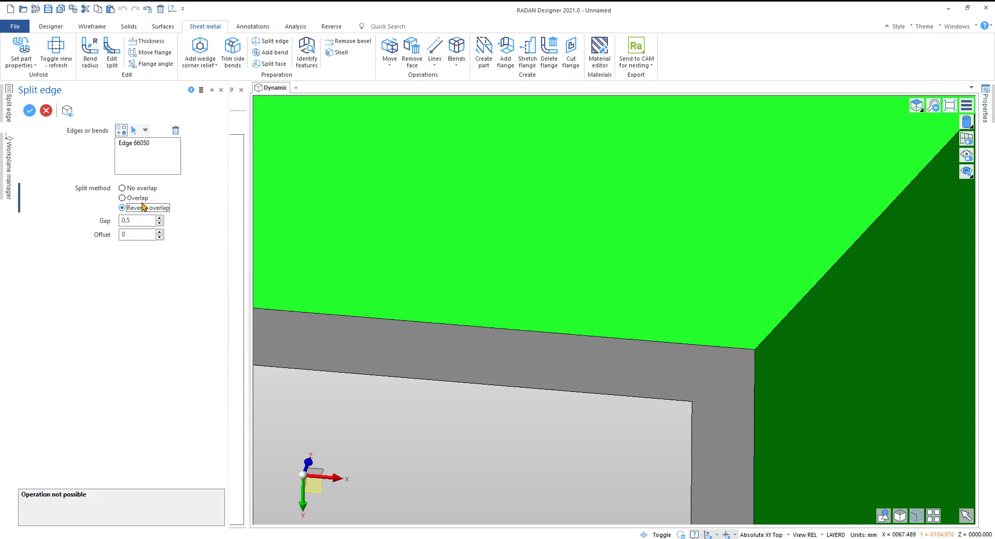
{"action": "left_click", "coordinate": [140, 199]}
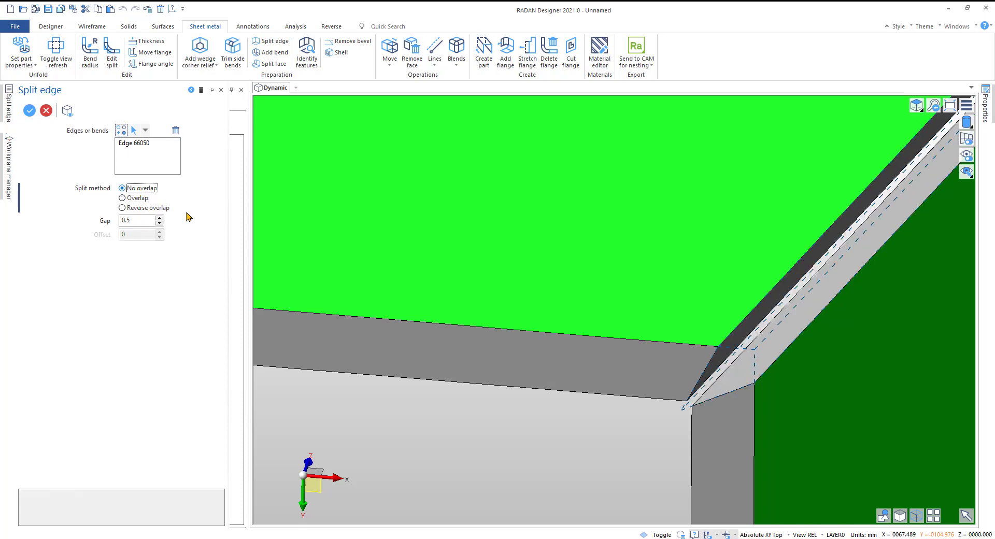
Create the second edge split with No overlap and a gap of 0.5, and end the split command
{"action": "scroll", "coordinate": [499, 393], "scroll_direction": "down", "scroll_amount": 8}
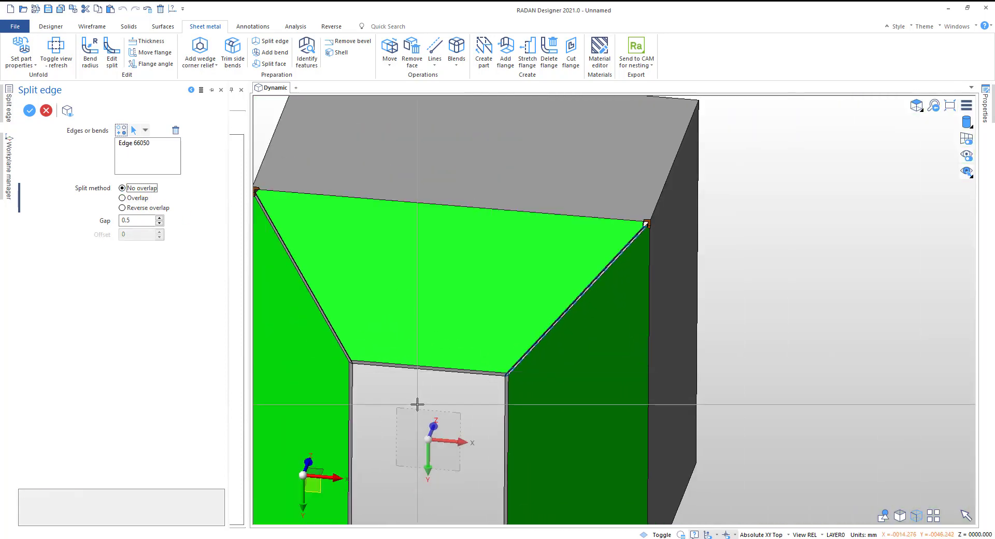
{"action": "right_click", "coordinate": [423, 402]}
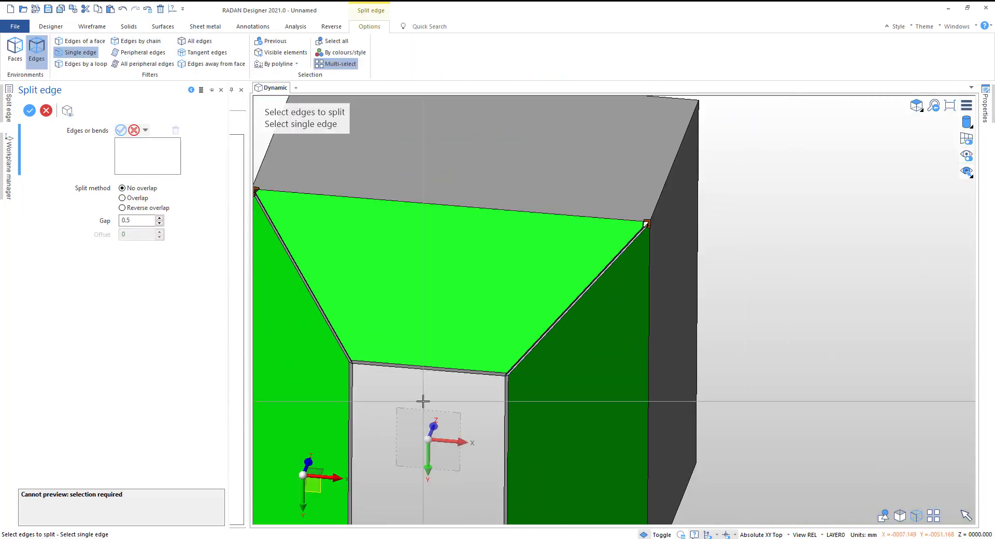
{"action": "key", "text": "Escape"}
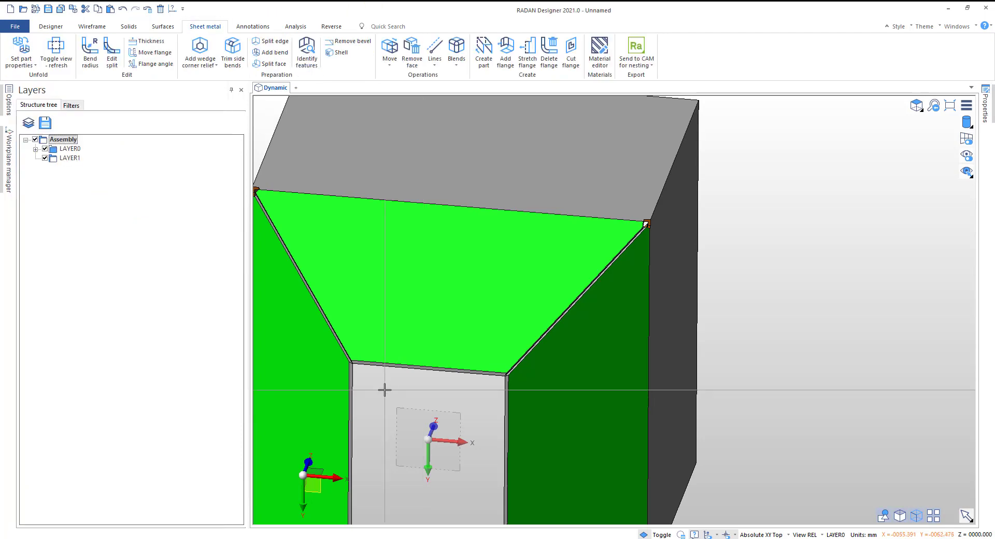
Start adding bends and choose the three edges meeting at one relieved corner: the wall-to-wall edge and both wall-to-chamfer edges
{"action": "middle_click_drag", "start_coordinate": [382, 386], "coordinate": [415, 373]}
{"action": "scroll", "coordinate": [415, 373], "scroll_direction": "down", "scroll_amount": 5}
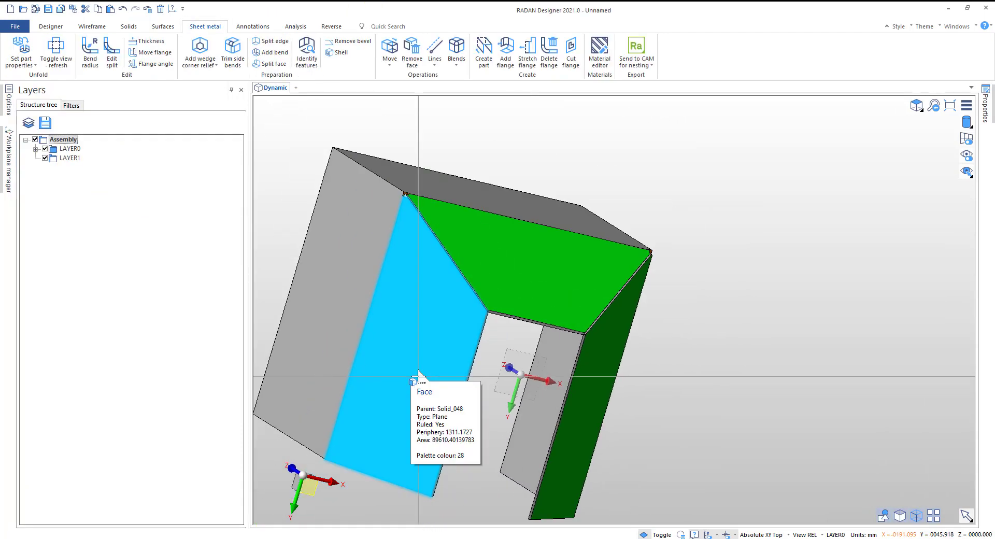
{"action": "middle_click_drag", "start_coordinate": [499, 315], "coordinate": [506, 277]}
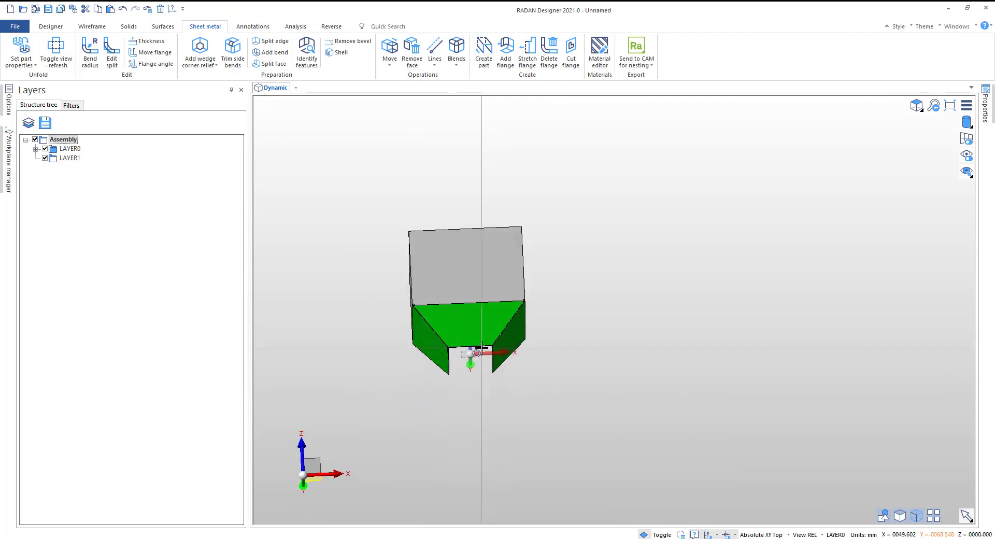
{"action": "scroll", "coordinate": [509, 272], "scroll_direction": "up", "scroll_amount": 4}
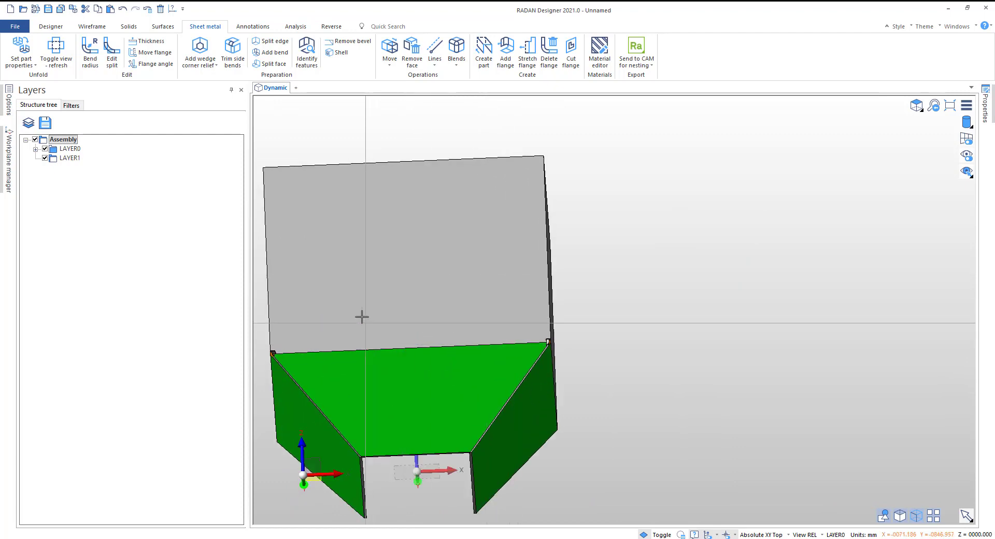
{"action": "middle_click_drag", "start_coordinate": [362, 315], "coordinate": [323, 255]}
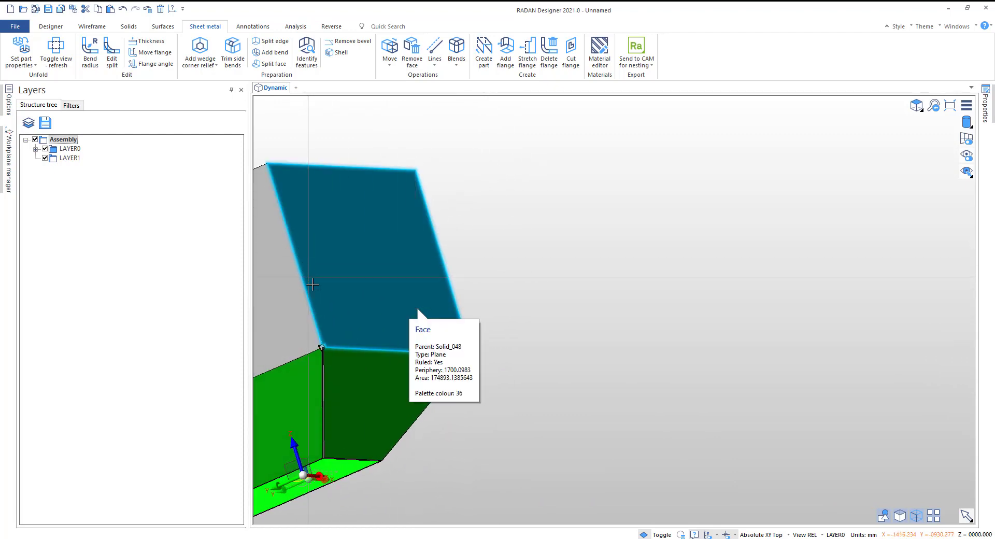
{"action": "middle_click", "coordinate": [441, 320]}
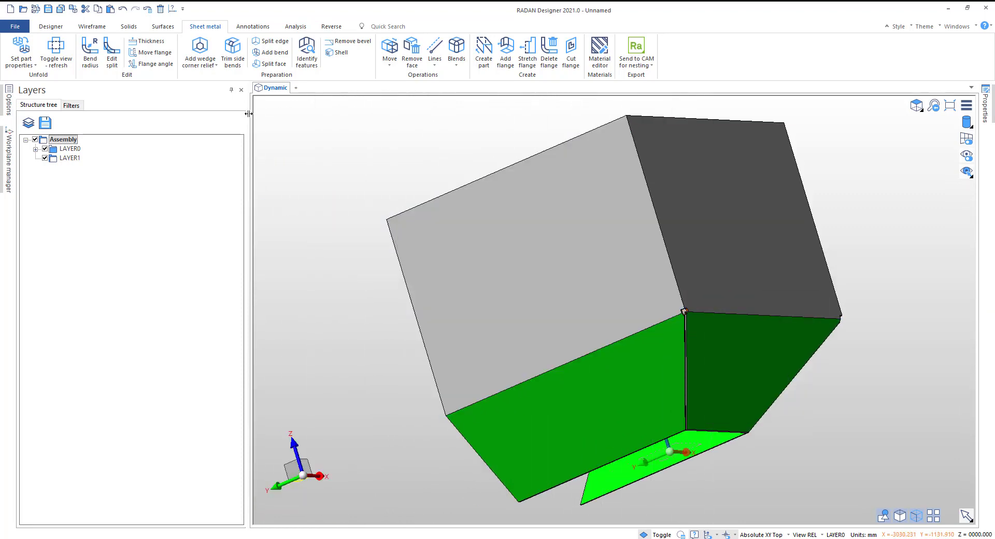
{"action": "left_click", "coordinate": [281, 54]}
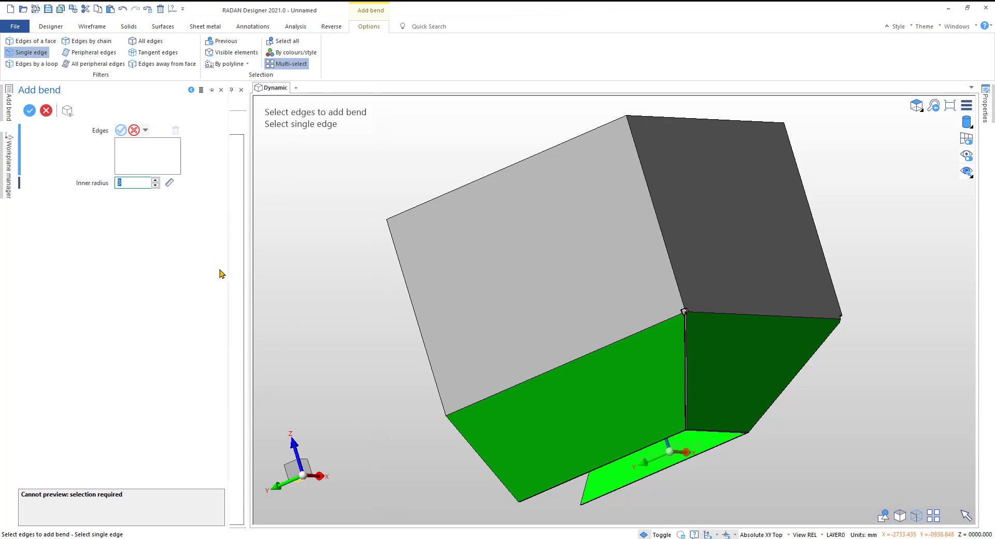
{"action": "right_click", "coordinate": [535, 378]}
{"action": "left_click", "coordinate": [557, 391]}
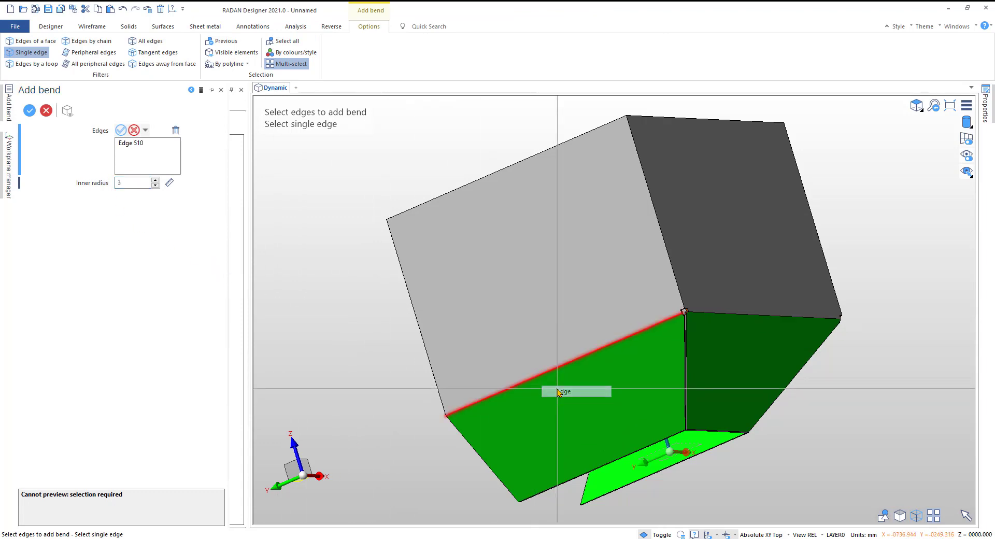
{"action": "right_click", "coordinate": [679, 288]}
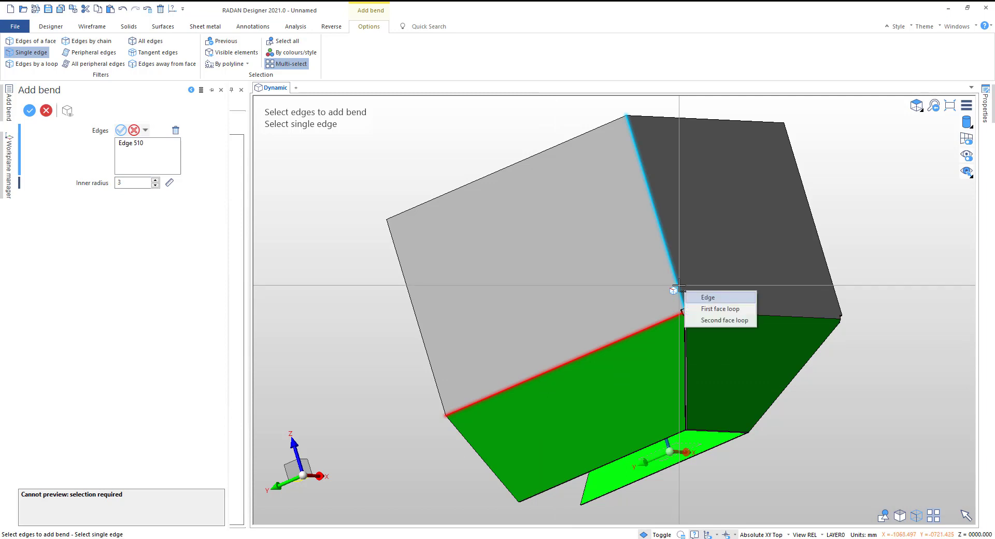
{"action": "left_click", "coordinate": [705, 298]}
{"action": "right_click", "coordinate": [731, 313]}
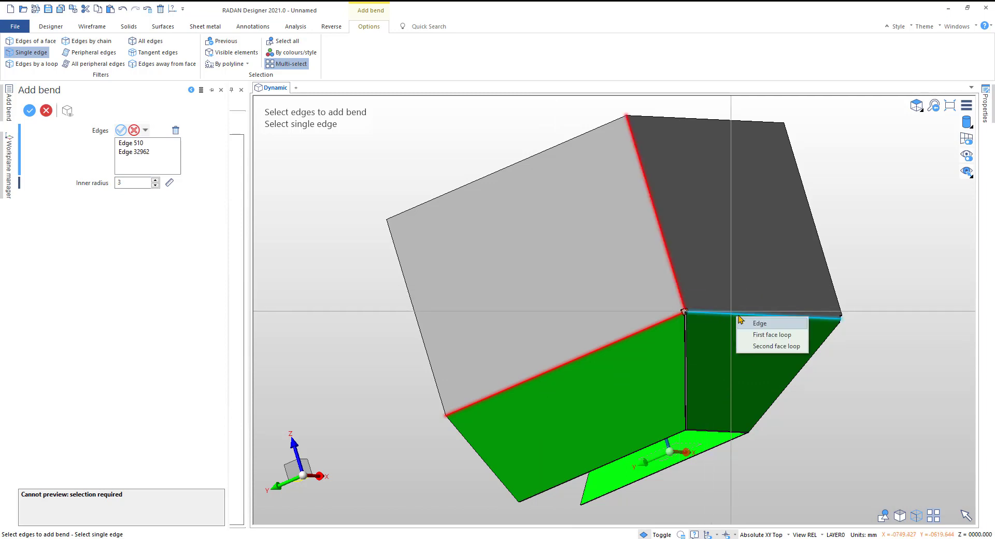
{"action": "left_click", "coordinate": [760, 324]}
Add the wall-to-wall and remaining wall-to-chamfer edges at the other relieved corner, and preview all bends with inner radius 3
{"action": "middle_click_drag", "start_coordinate": [882, 256], "coordinate": [753, 293]}
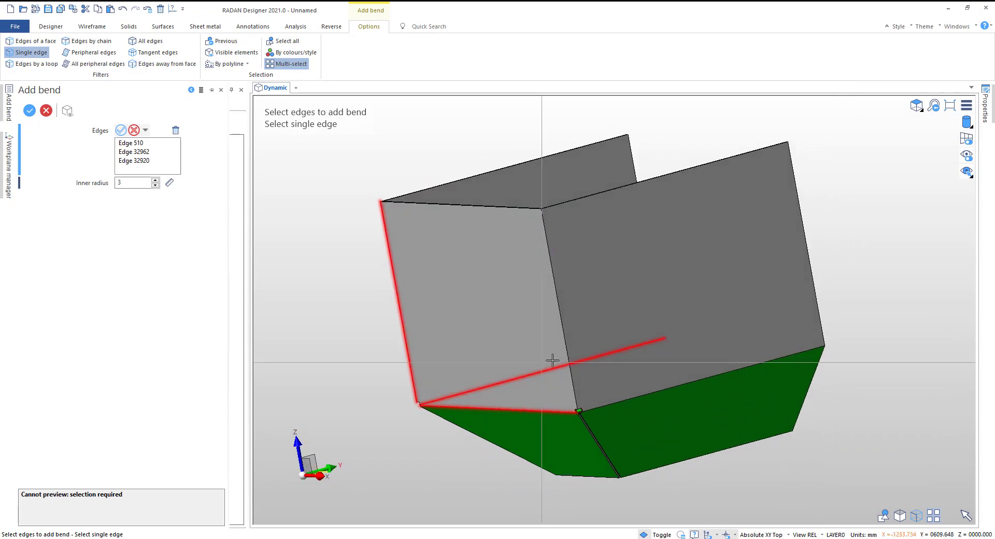
{"action": "right_click", "coordinate": [570, 360]}
{"action": "left_click", "coordinate": [595, 368]}
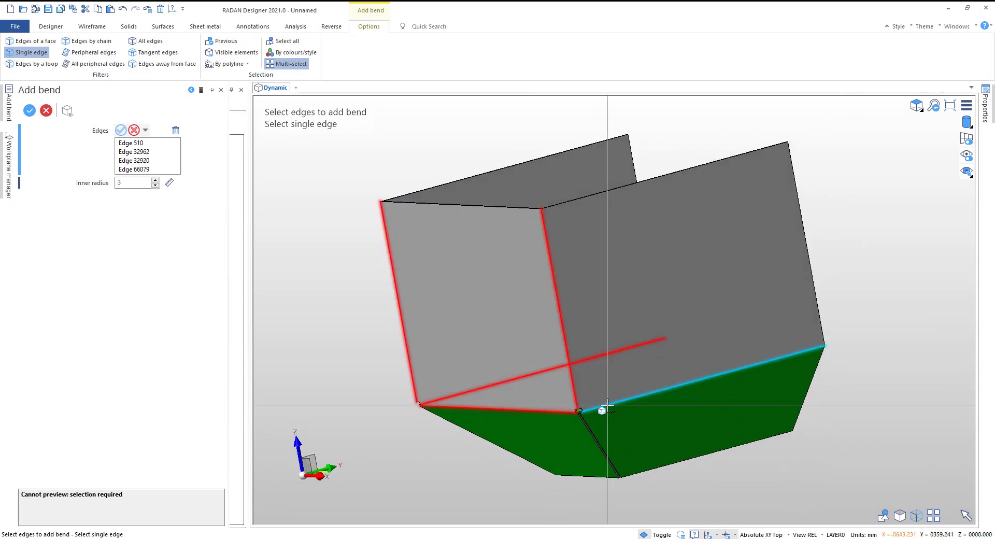
{"action": "right_click", "coordinate": [608, 406]}
{"action": "left_click", "coordinate": [628, 416]}
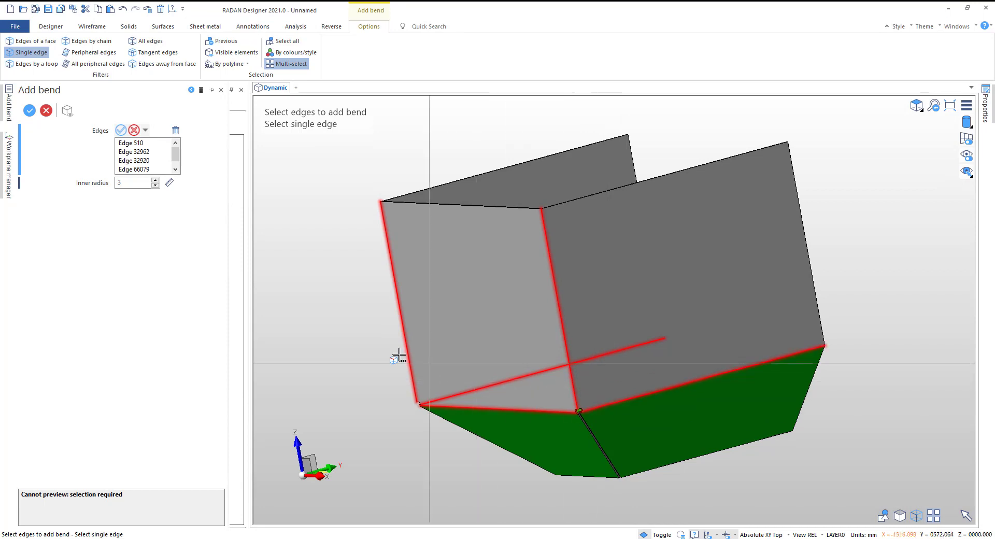
{"action": "right_click", "coordinate": [350, 321]}
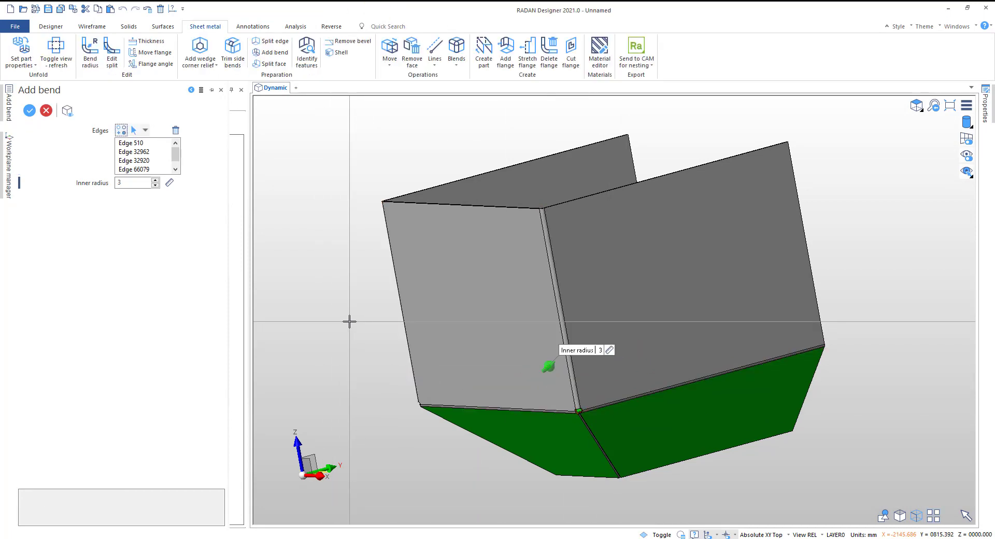
Apply the bends with inner radius 3 to all chosen edges and end the bend command
{"action": "mouse_move", "coordinate": [546, 370]}
{"action": "left_mouse_down"}
{"action": "mouse_move", "coordinate": [552, 365]}
{"action": "mouse_move", "coordinate": [538, 371]}
{"action": "mouse_move", "coordinate": [553, 365]}
{"action": "left_mouse_up"}
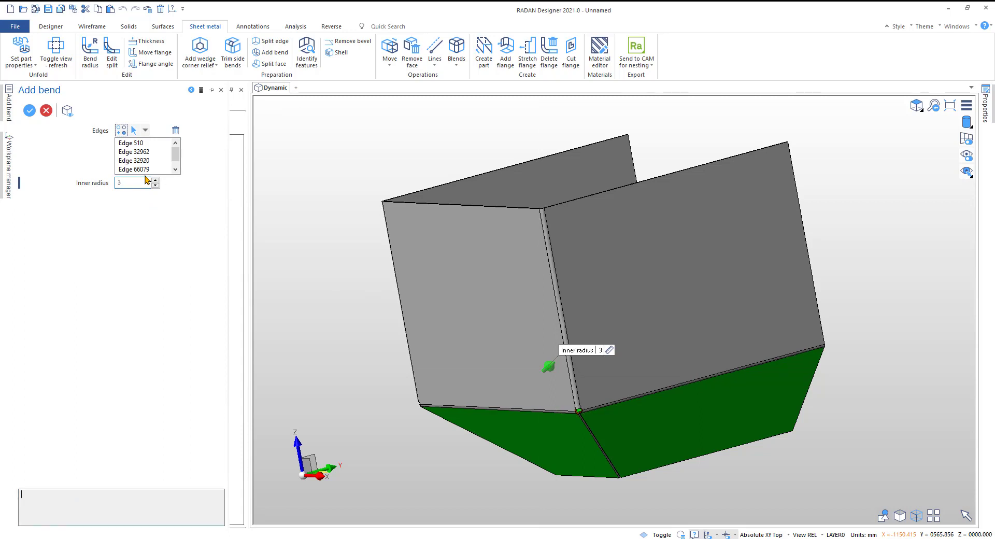
{"action": "right_click", "coordinate": [321, 263]}
{"action": "key", "text": "Escape"}
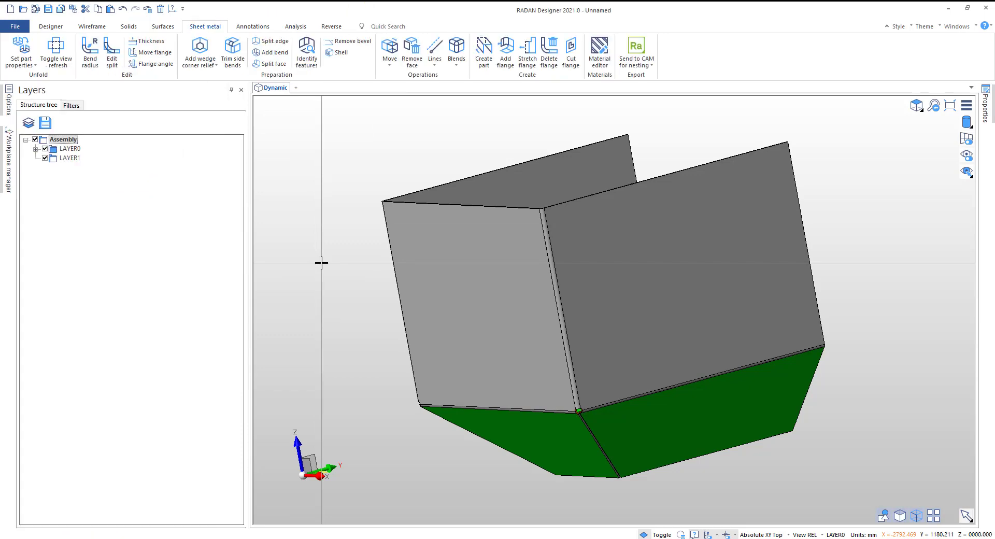
Set the part properties for unfolding with automatic primary face selection, Mild Steel, and the K-factor method at 0.447
{"action": "middle_click_drag", "start_coordinate": [885, 340], "coordinate": [755, 382]}
{"action": "middle_click_drag", "start_coordinate": [819, 340], "coordinate": [881, 305]}
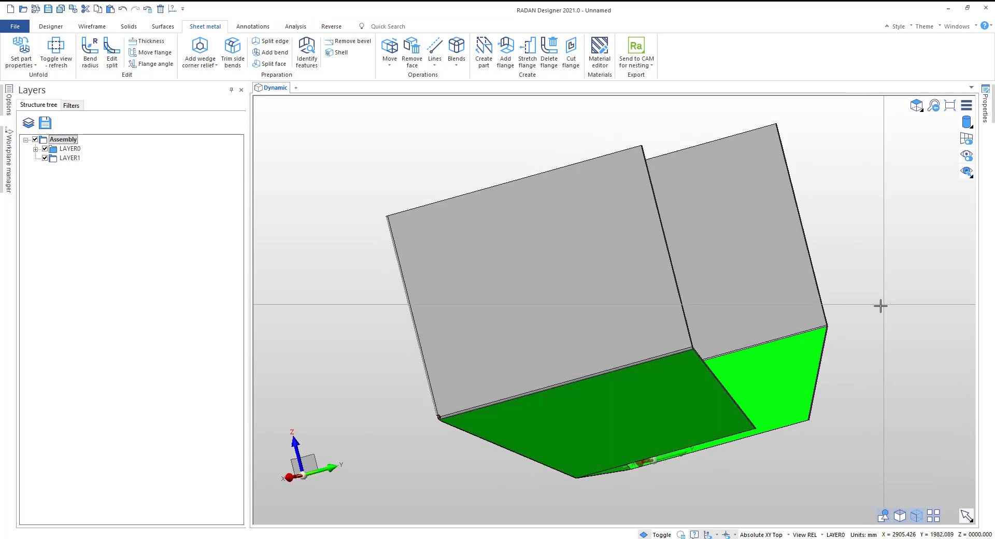
{"action": "middle_click_drag", "start_coordinate": [371, 376], "coordinate": [573, 402]}
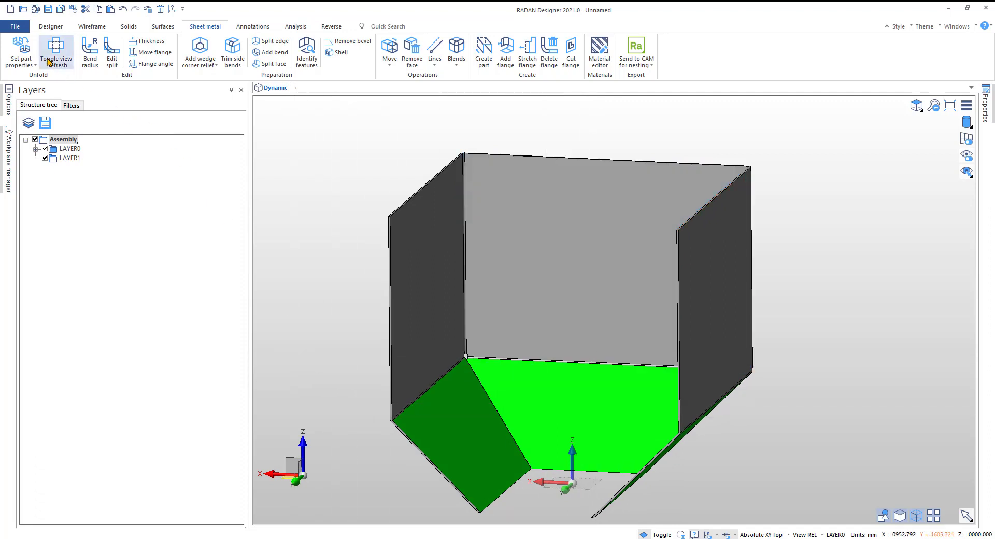
{"action": "left_click", "coordinate": [26, 52]}
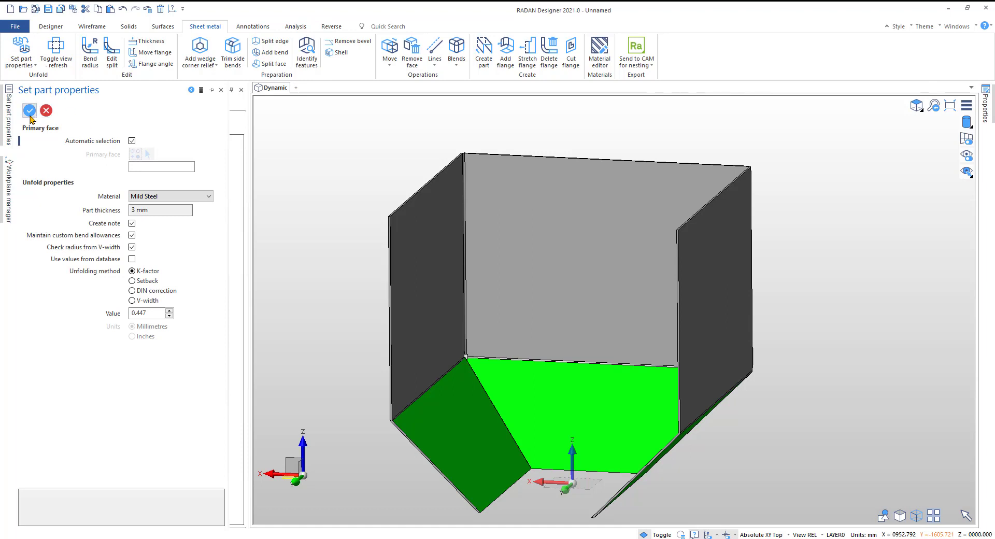
{"action": "left_click", "coordinate": [29, 110]}
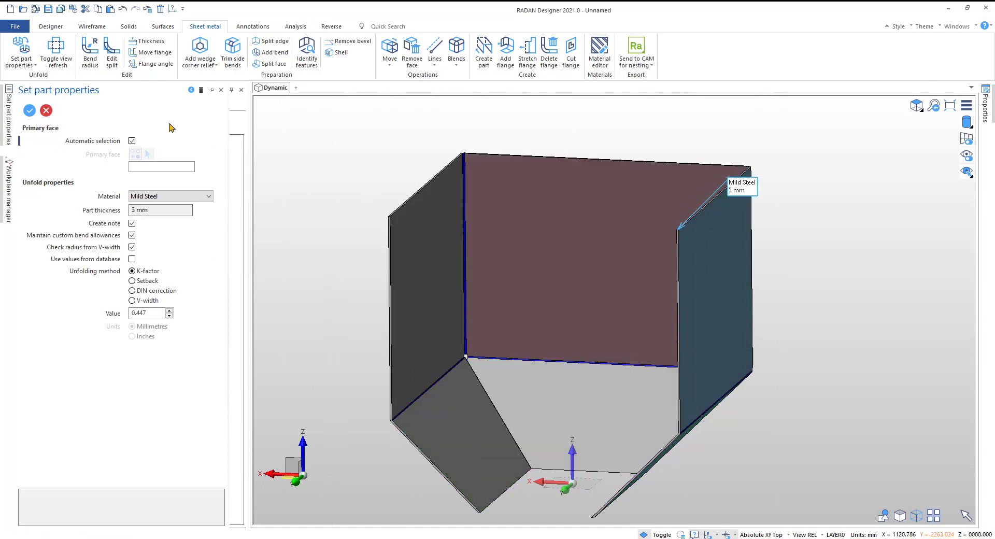
Unfold the part to inspect its flat pattern, and return to the folded model
{"action": "left_click", "coordinate": [54, 48]}
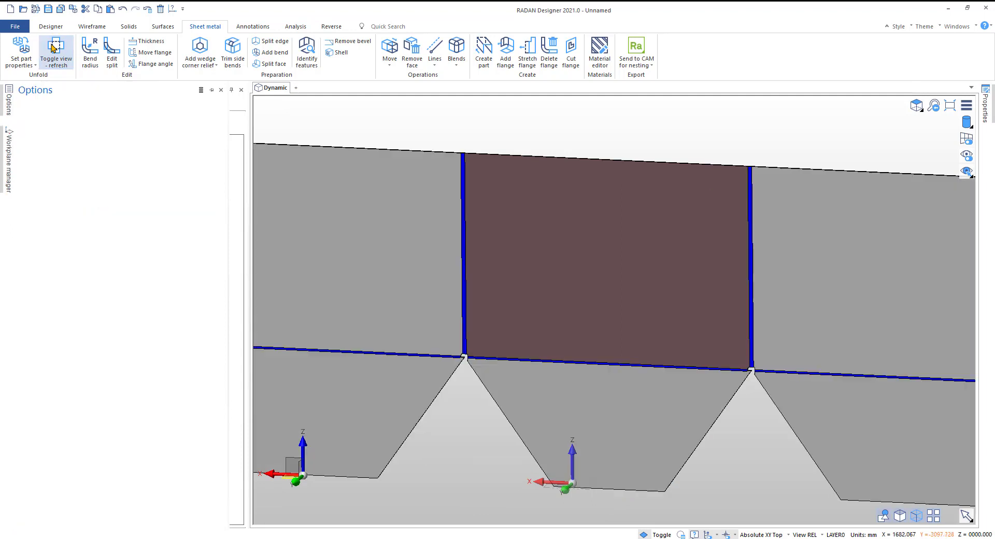
{"action": "scroll", "coordinate": [573, 317], "scroll_direction": "down", "scroll_amount": 4}
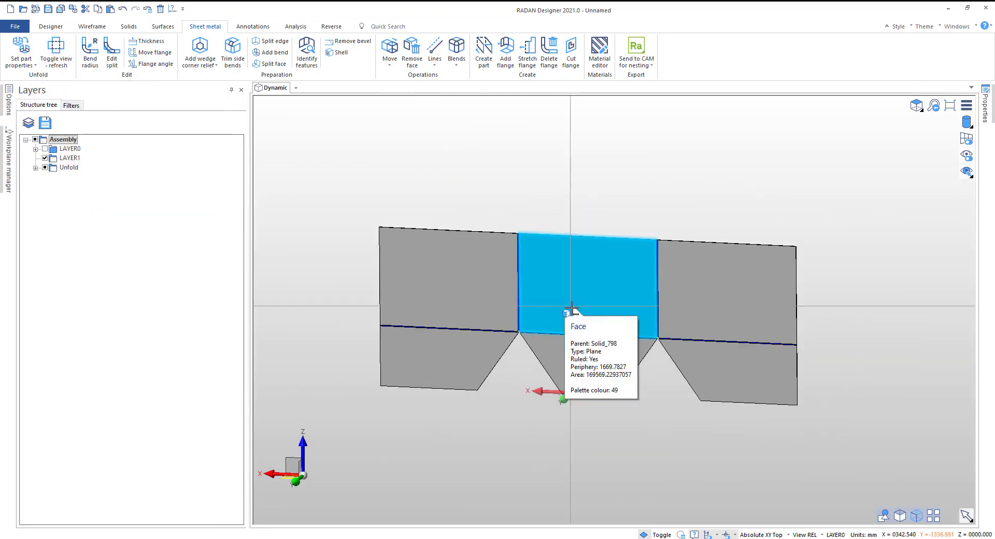
{"action": "left_click", "coordinate": [53, 49]}
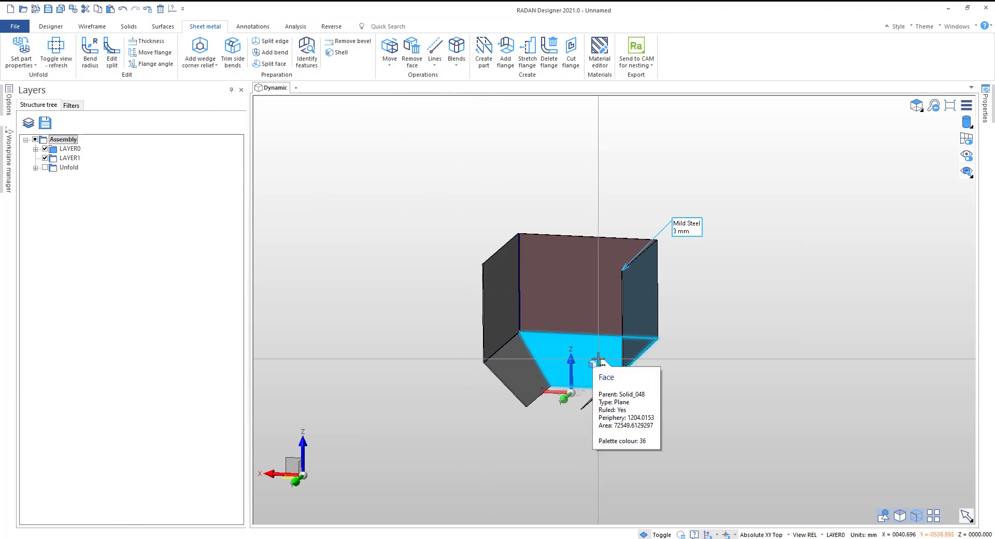
Draw a circle of radius 50 on the middle chamfer flange, below the primary wall
{"action": "scroll", "coordinate": [598, 358], "scroll_direction": "up", "scroll_amount": 2}
{"action": "left_click", "coordinate": [916, 105]}
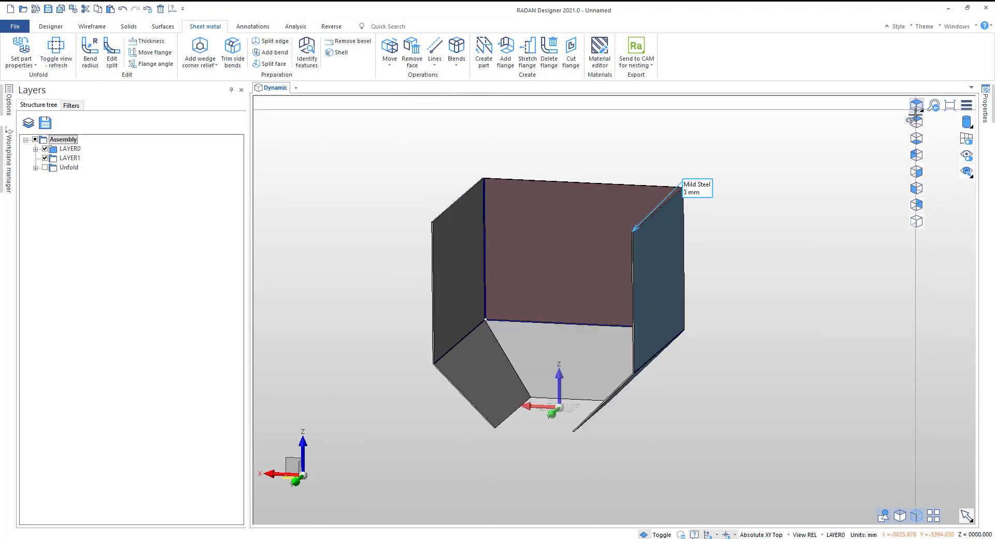
{"action": "left_click", "coordinate": [916, 222]}
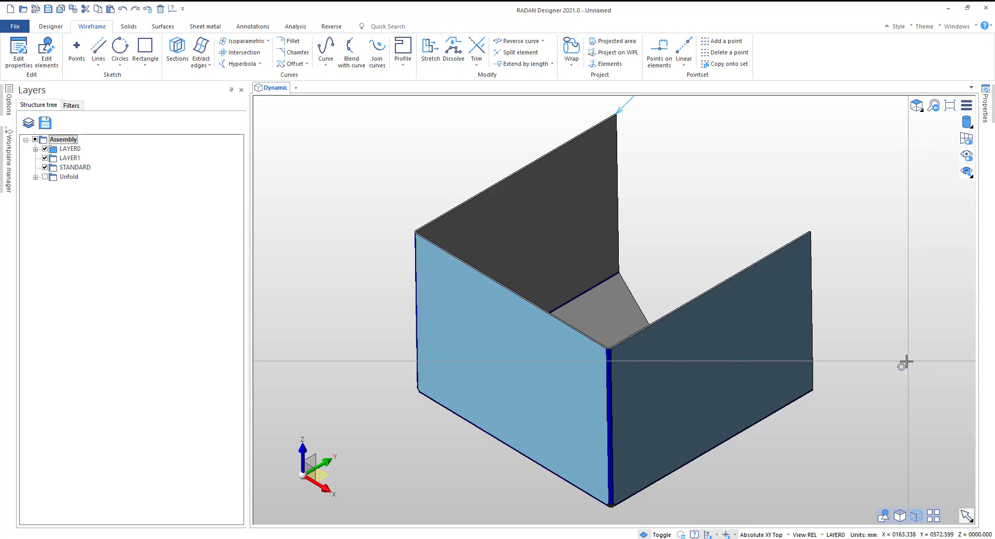
{"action": "middle_click_drag", "start_coordinate": [905, 362], "coordinate": [848, 334]}
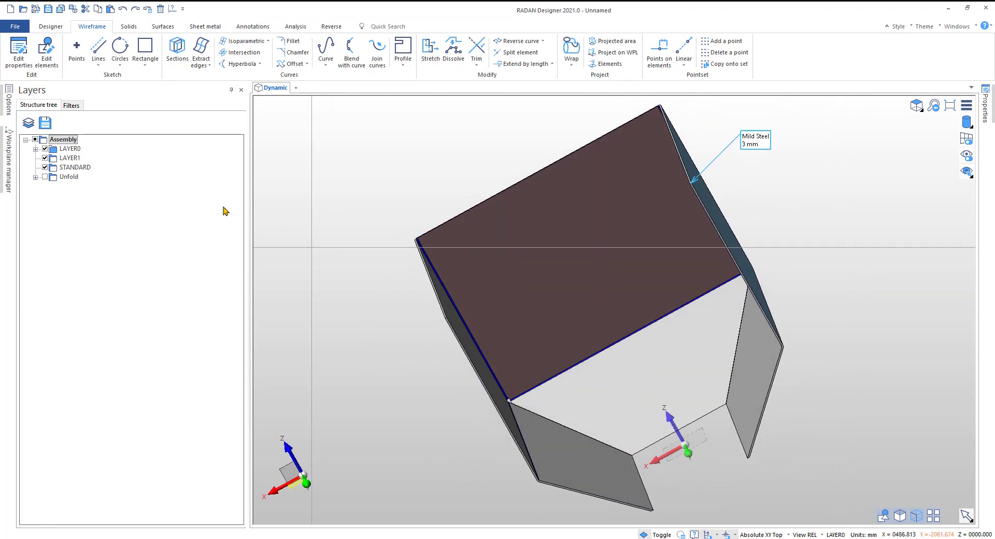
{"action": "left_click", "coordinate": [121, 48]}
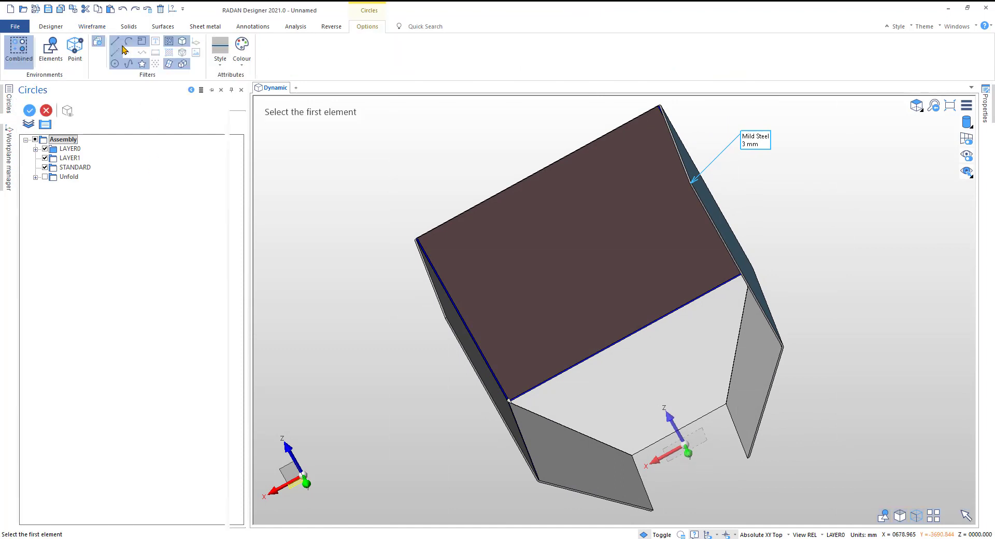
{"action": "left_click", "coordinate": [650, 388]}
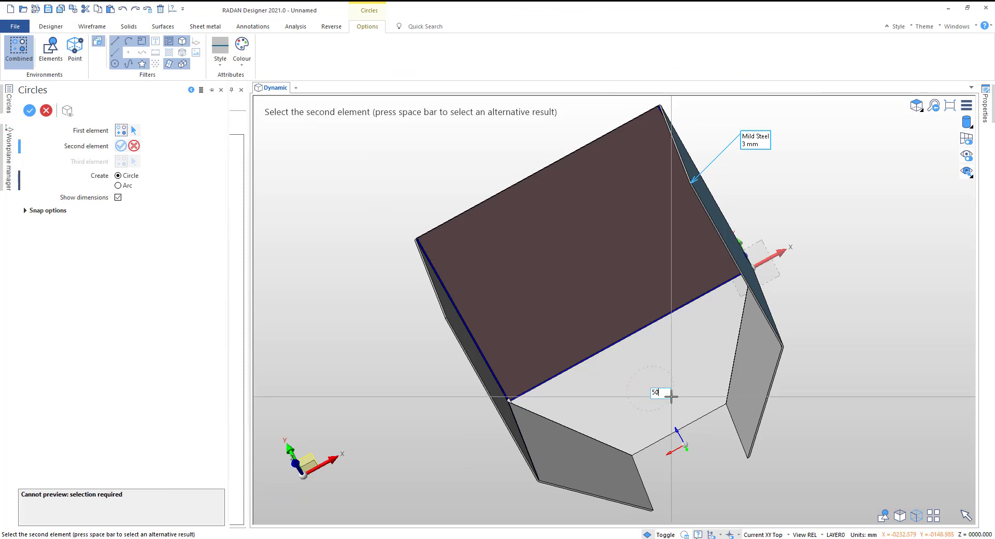
{"action": "left_click", "coordinate": [671, 396]}
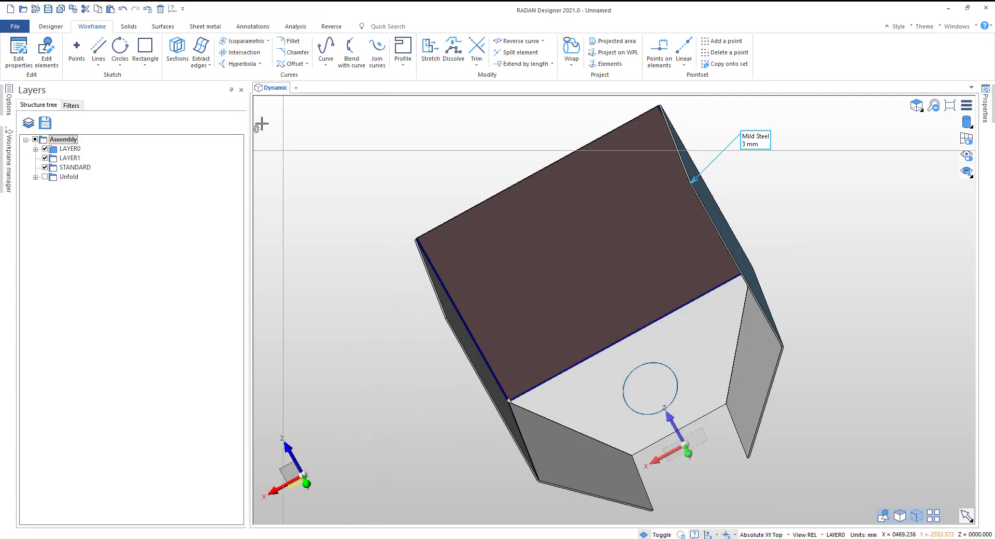
Cut a hole through the middle chamfer flange from the circle, with offset 1 and reverse offset 0, and end the command
{"action": "left_click", "coordinate": [207, 27]}
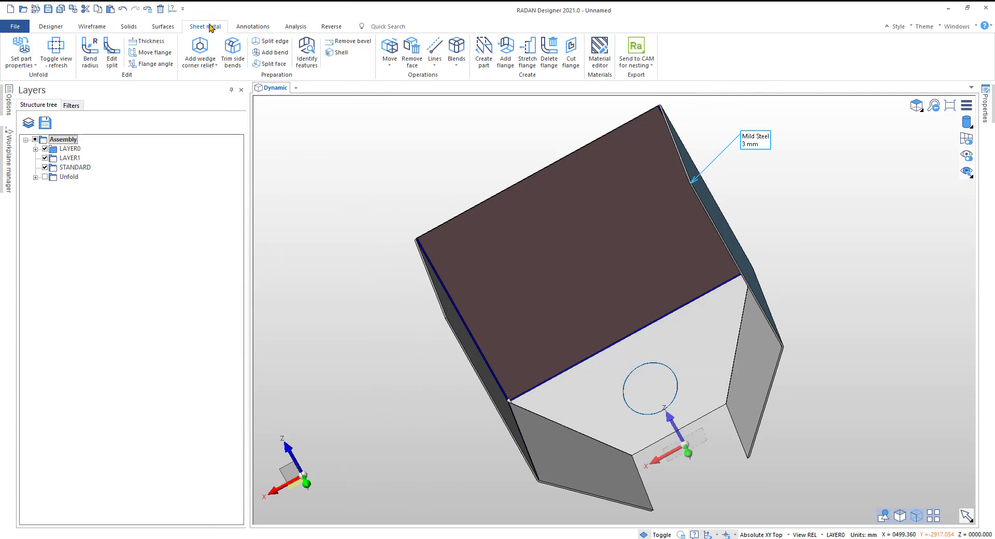
{"action": "left_click", "coordinate": [570, 52]}
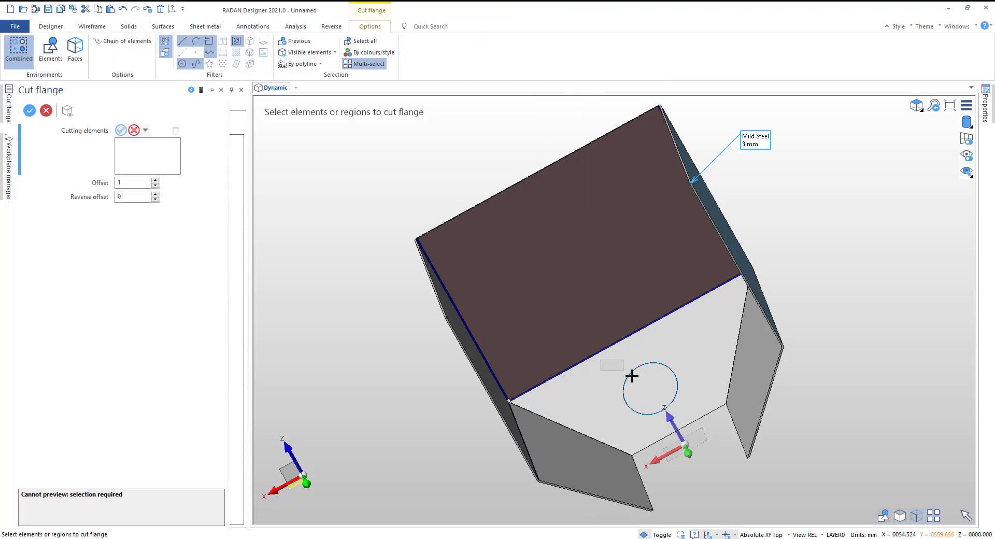
{"action": "left_click", "coordinate": [697, 426]}
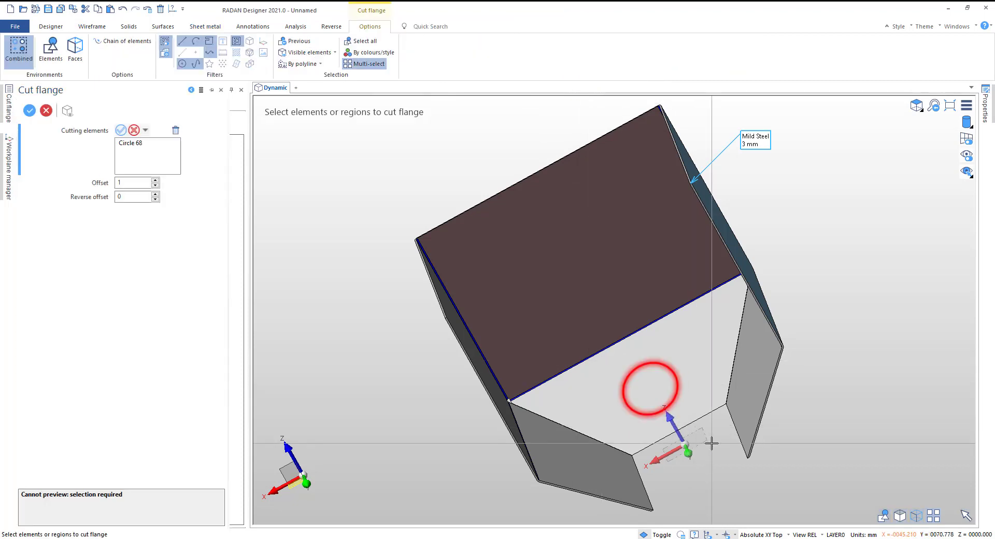
{"action": "right_click", "coordinate": [712, 443]}
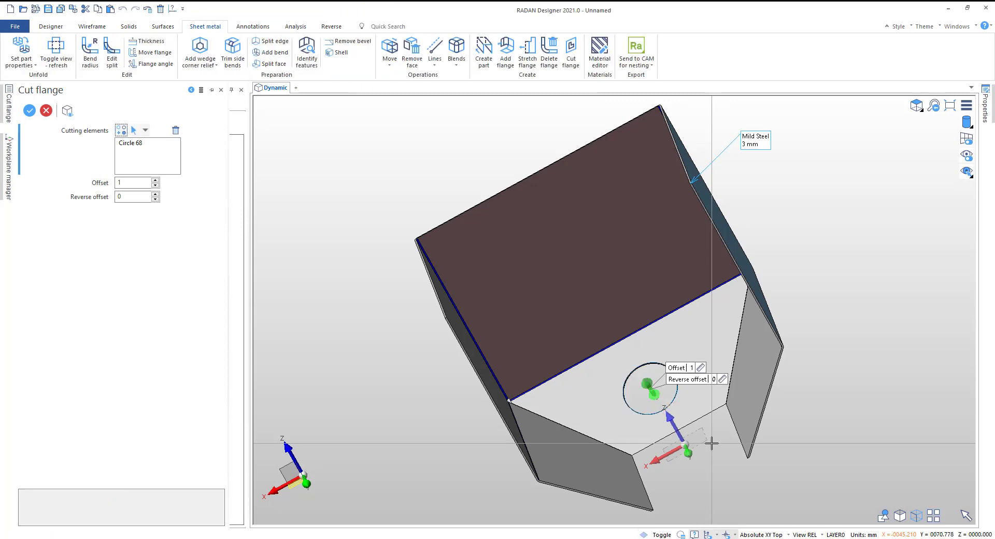
{"action": "middle_click_drag", "start_coordinate": [714, 448], "coordinate": [760, 391]}
{"action": "right_click", "coordinate": [760, 393]}
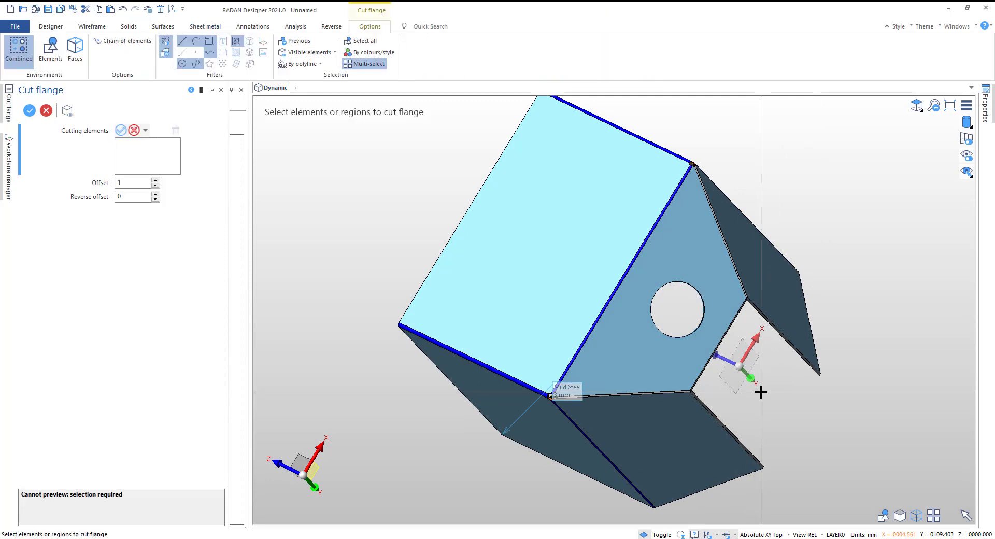
{"action": "right_click", "coordinate": [786, 427]}
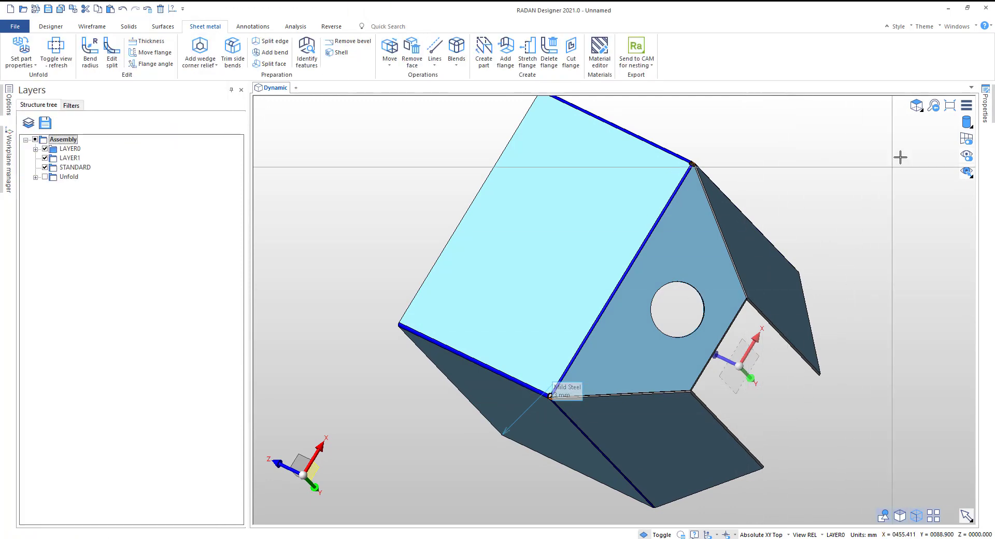
Start moving faces with the Move option and choose the cylindrical face of the hole in the middle chamfer flange
{"action": "left_click", "coordinate": [914, 107]}
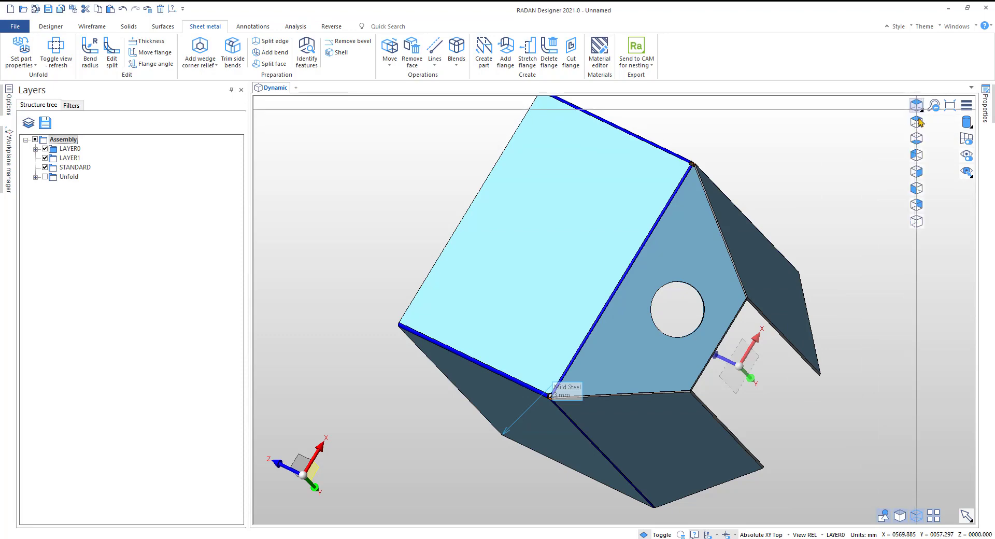
{"action": "left_click", "coordinate": [917, 221]}
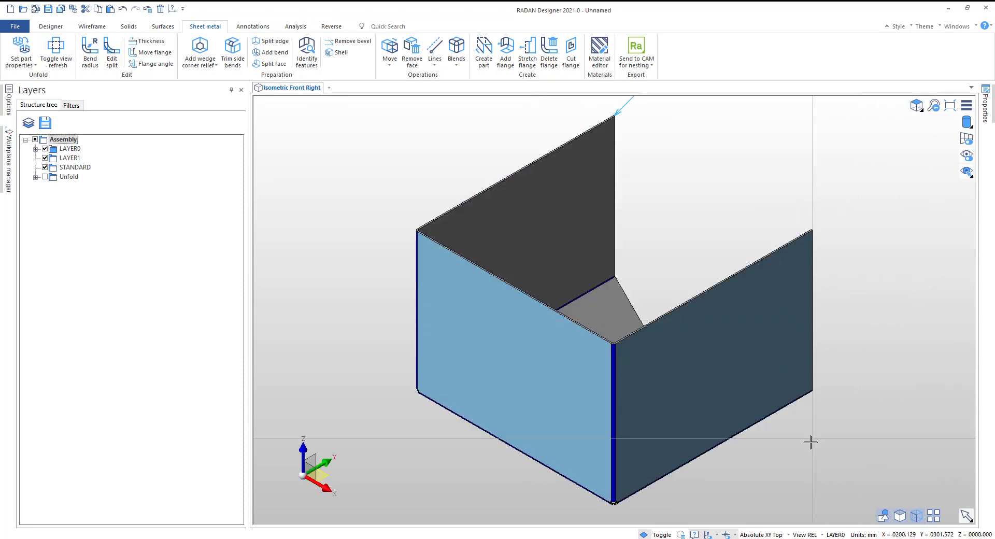
{"action": "middle_click_drag", "start_coordinate": [806, 453], "coordinate": [793, 413]}
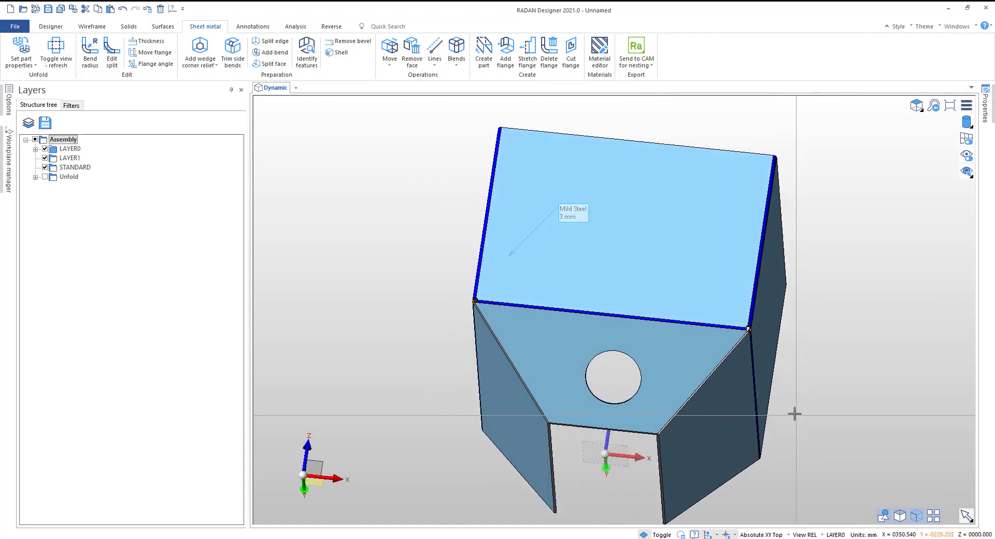
{"action": "left_click", "coordinate": [389, 52]}
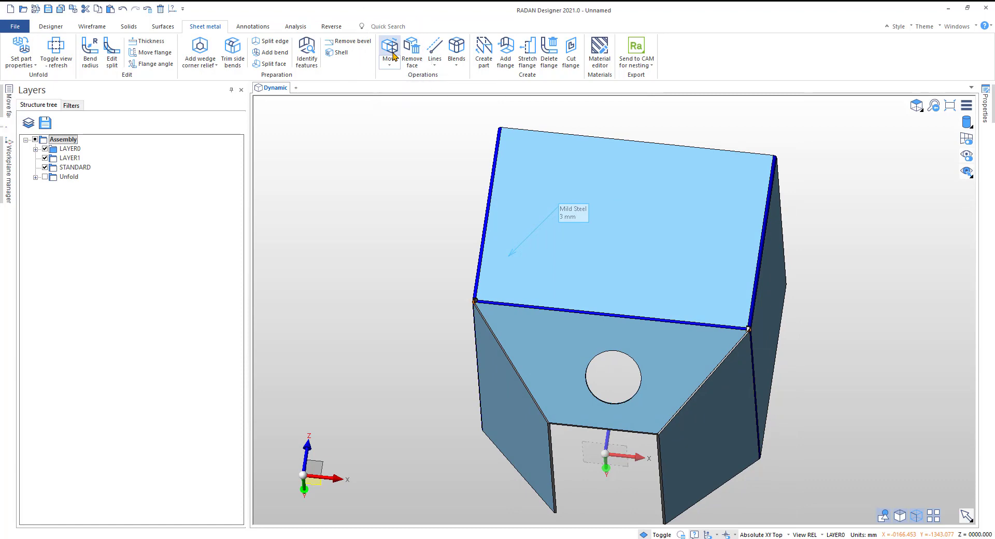
{"action": "left_click", "coordinate": [654, 417]}
{"action": "scroll", "coordinate": [625, 374], "scroll_direction": "up", "scroll_amount": 5}
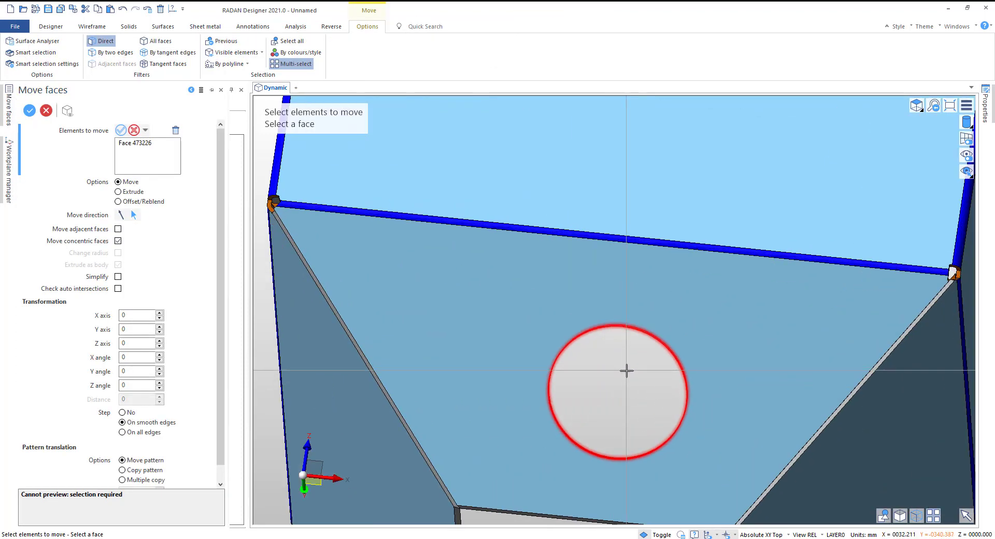
{"action": "right_click", "coordinate": [626, 375]}
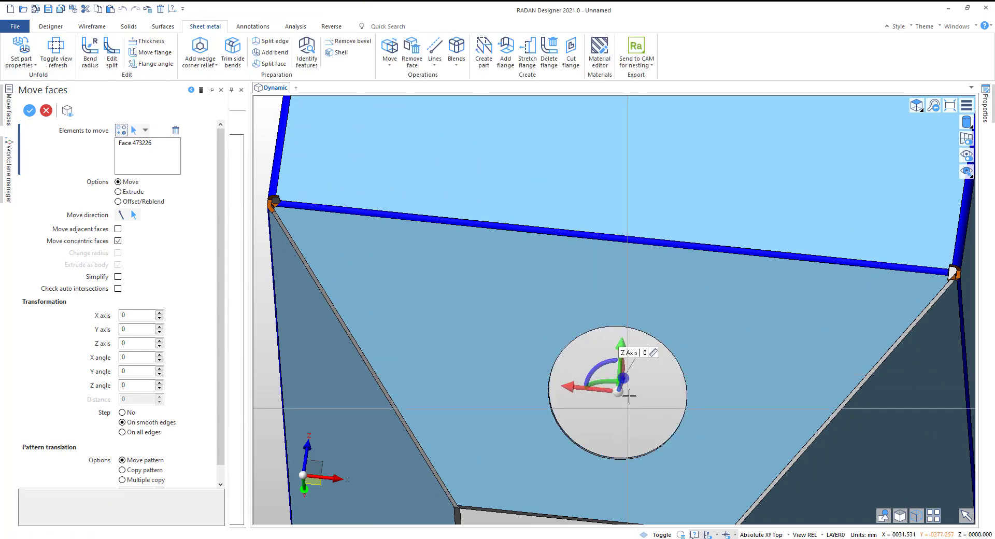
{"action": "middle_click_drag", "start_coordinate": [628, 412], "coordinate": [629, 381]}
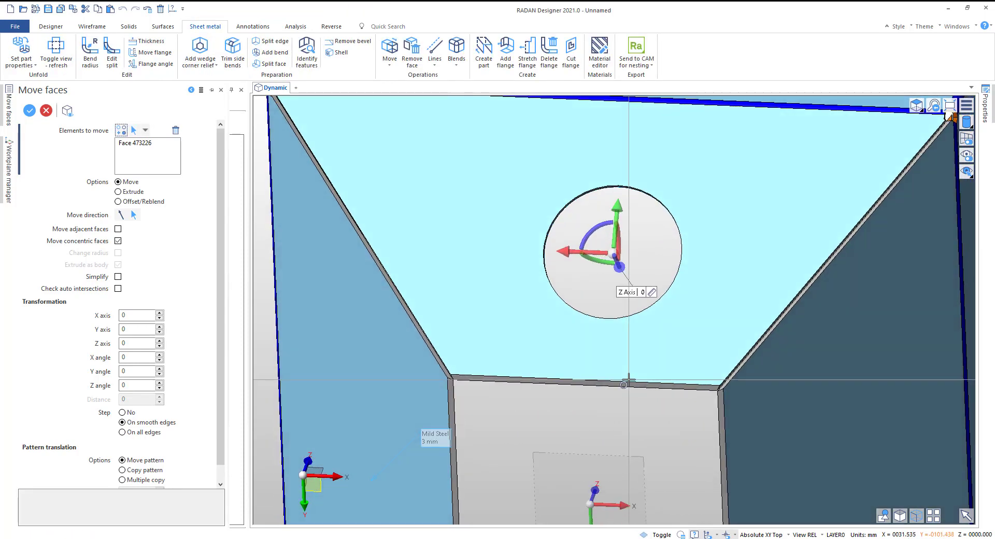
Shift the hole 17.3736 along the Y axis with a ruler dimension referenced to the flange's bend edge
{"action": "mouse_move", "coordinate": [623, 188]}
{"action": "left_mouse_down"}
{"action": "mouse_move", "coordinate": [624, 163]}
{"action": "mouse_move", "coordinate": [621, 217]}
{"action": "mouse_move", "coordinate": [622, 195]}
{"action": "mouse_move", "coordinate": [637, 185]}
{"action": "left_mouse_up"}
{"action": "left_click", "coordinate": [637, 184]}
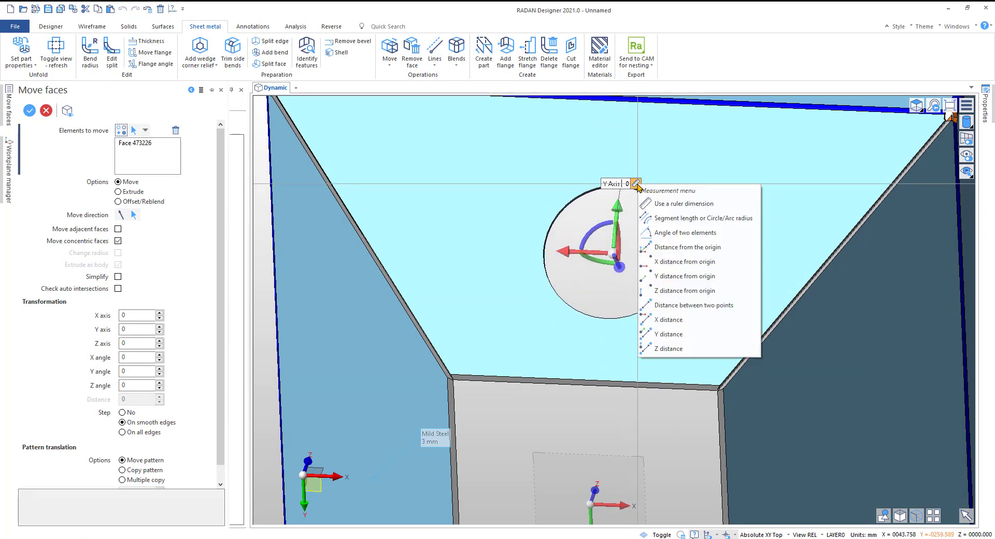
{"action": "left_click", "coordinate": [663, 204]}
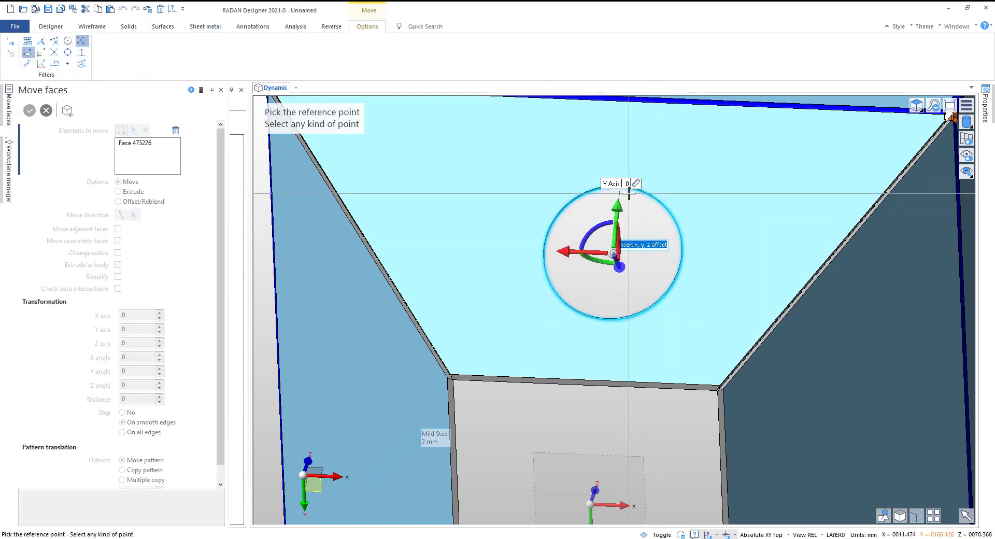
{"action": "scroll", "coordinate": [615, 101], "scroll_direction": "down", "scroll_amount": 2}
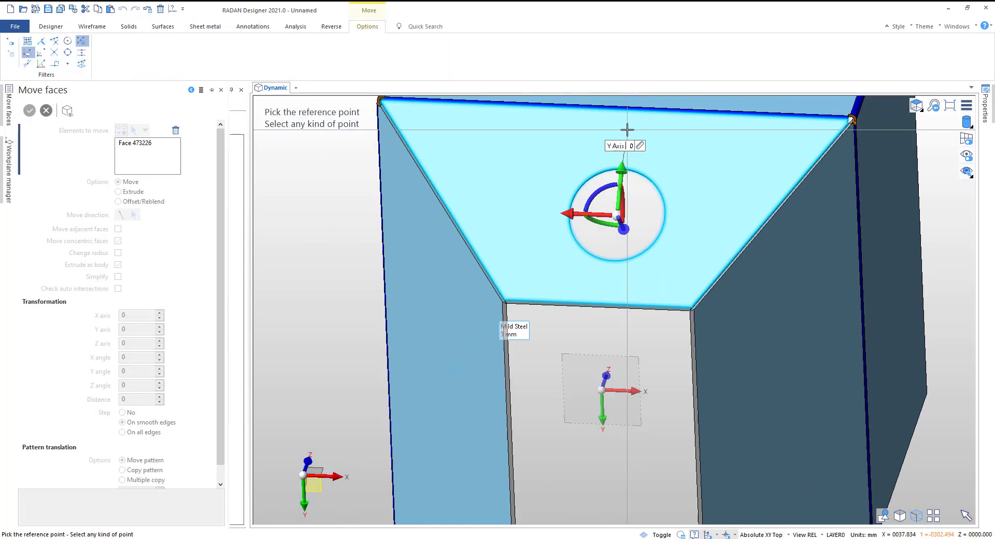
{"action": "left_click", "coordinate": [616, 106]}
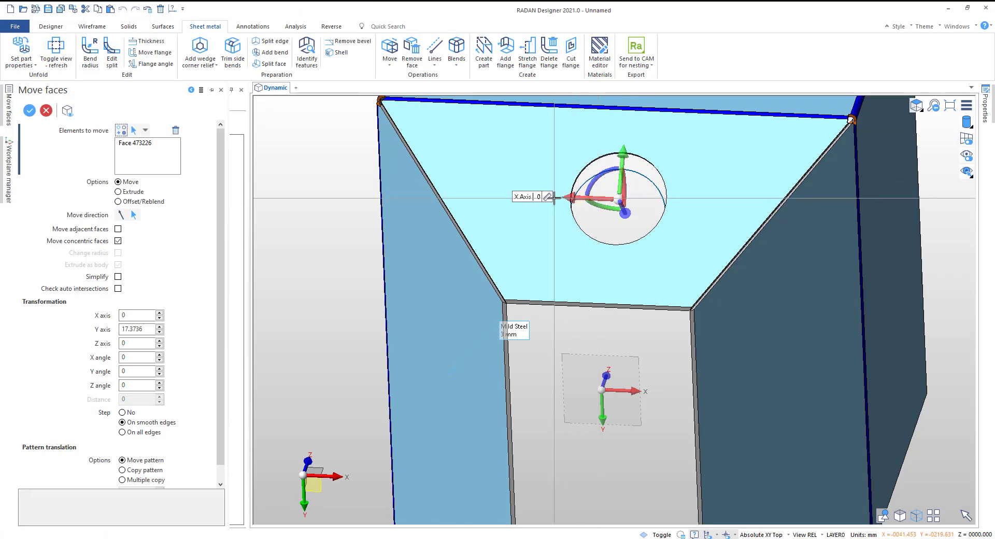
Shift the hole 30.8195 along the X axis with a 150 mm ruler dimension from the flange's slanted edge, and end the face move
{"action": "left_click", "coordinate": [548, 198]}
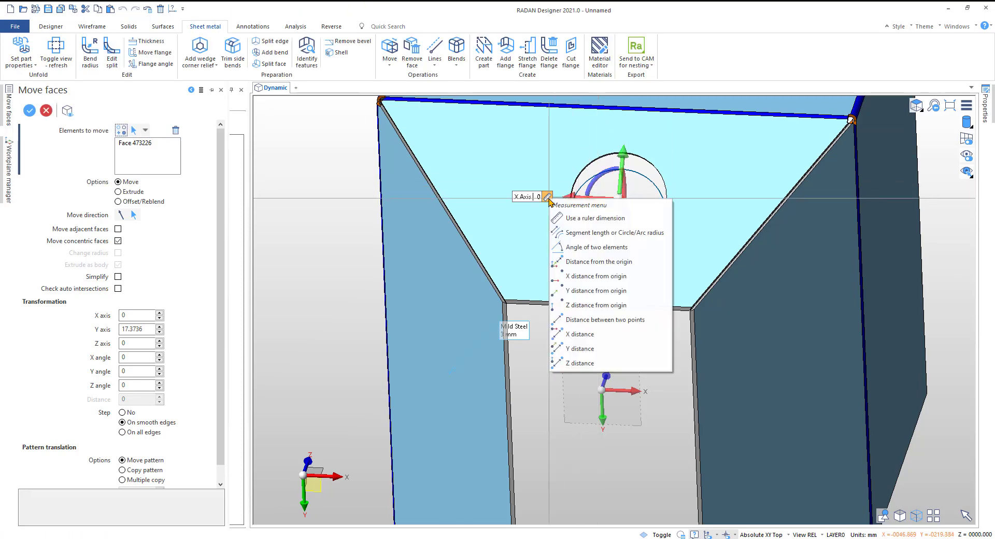
{"action": "left_click", "coordinate": [568, 219]}
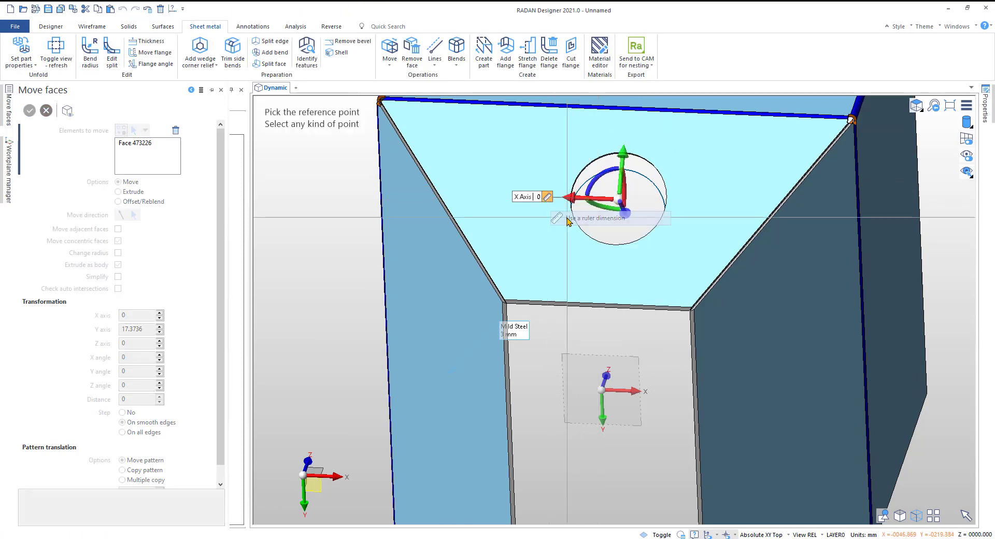
{"action": "left_click", "coordinate": [444, 203]}
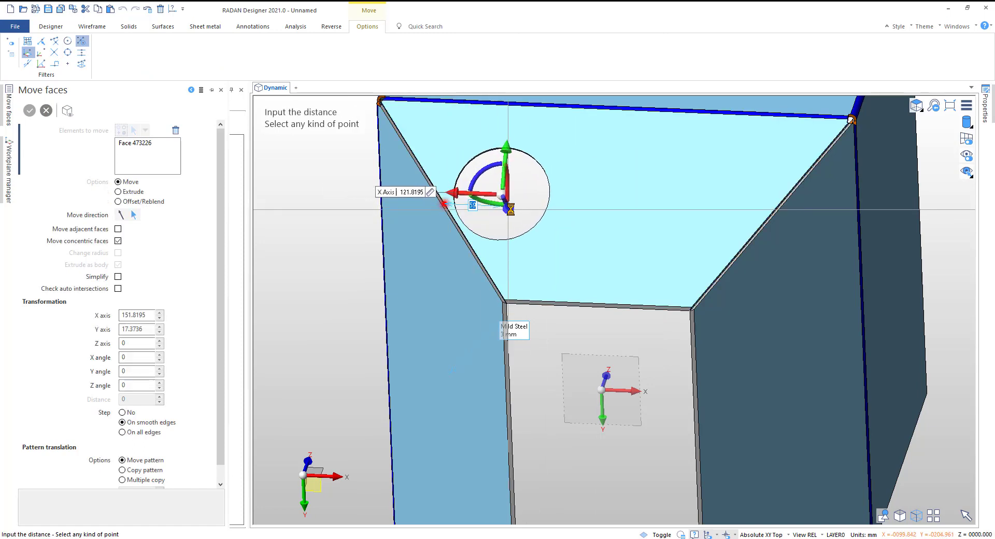
{"action": "type", "text": "140"}
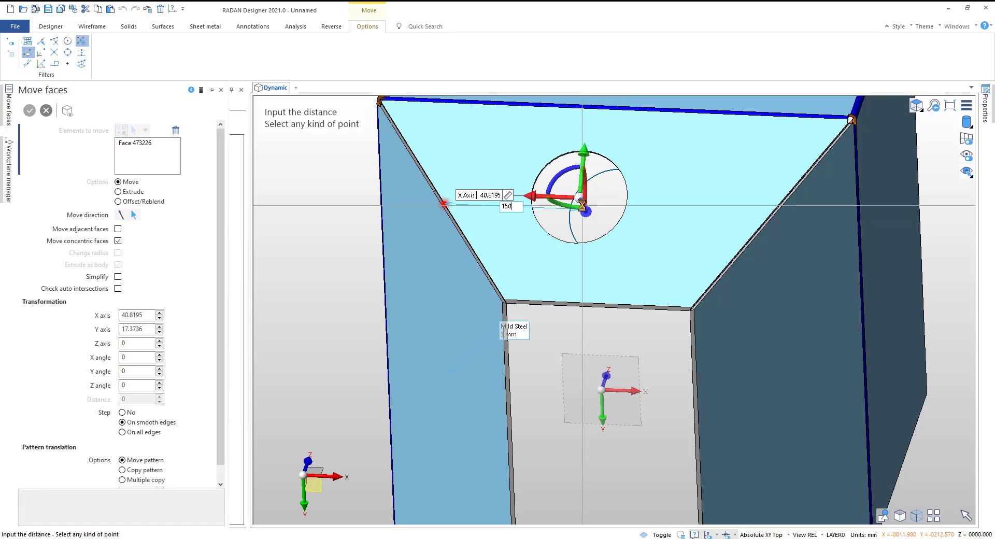
{"action": "key", "text": "Return"}
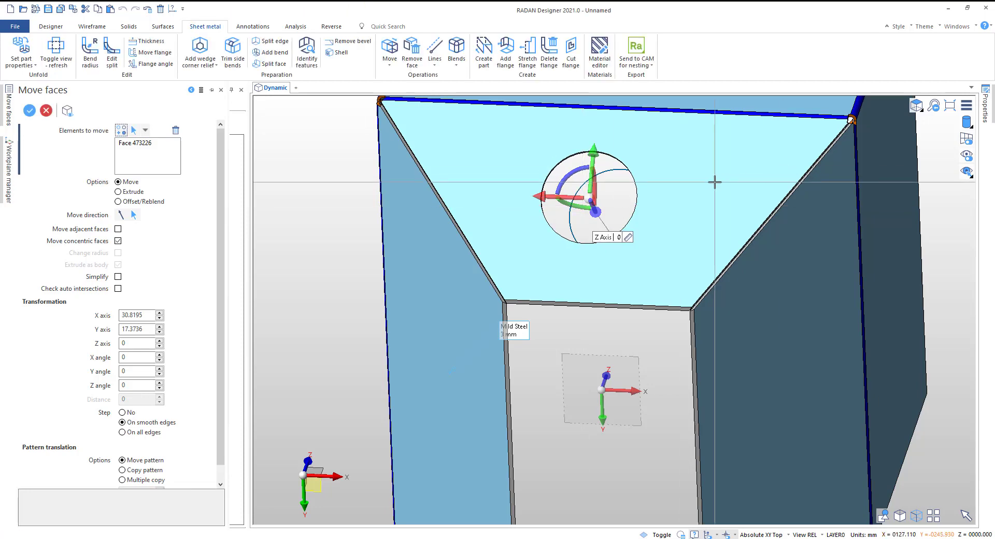
{"action": "key", "text": "Escape"}
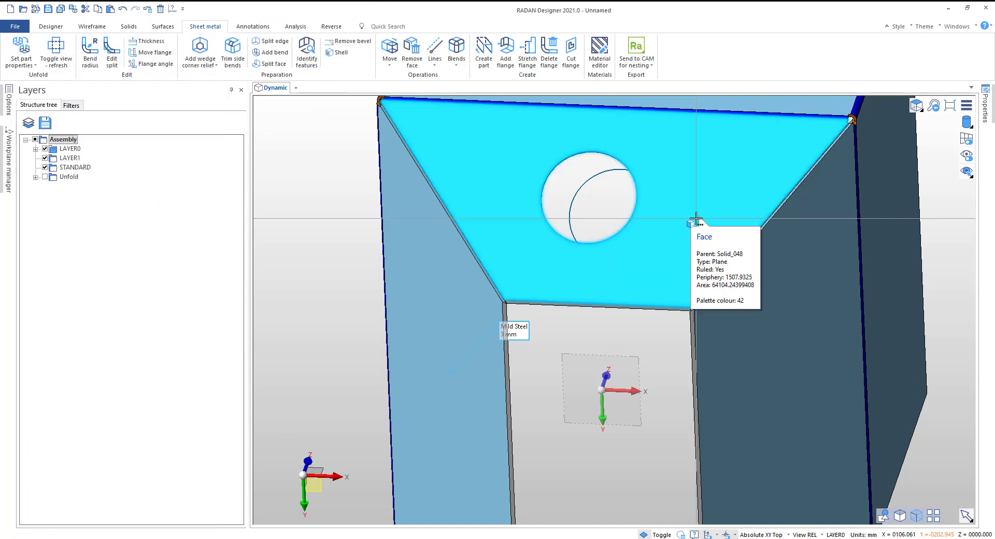
Delete the leftover construction circle beside the moved hole on the middle chamfer flange
{"action": "middle_click_drag", "start_coordinate": [697, 199], "coordinate": [641, 211]}
{"action": "scroll", "coordinate": [638, 213], "scroll_direction": "down", "scroll_amount": 5}
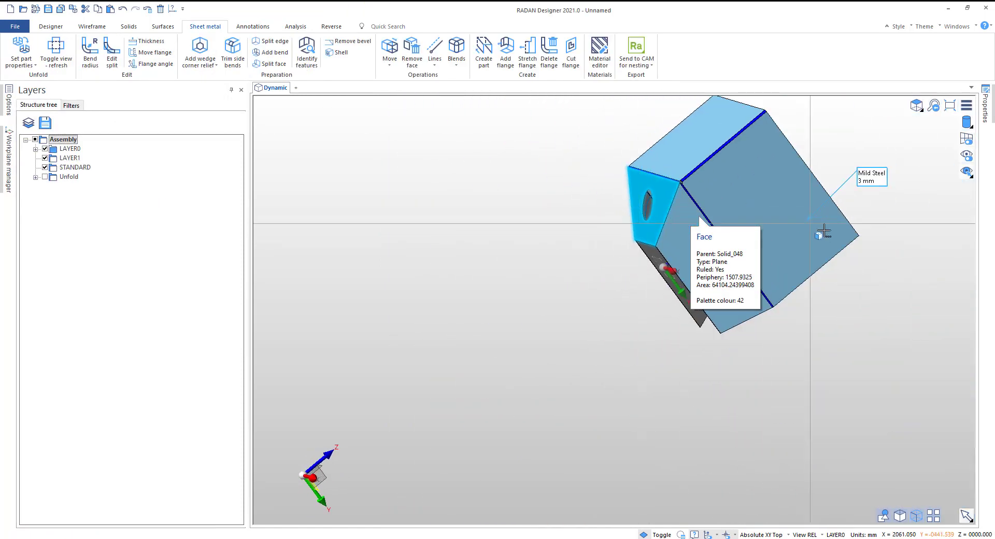
{"action": "middle_click_drag", "start_coordinate": [822, 227], "coordinate": [746, 182]}
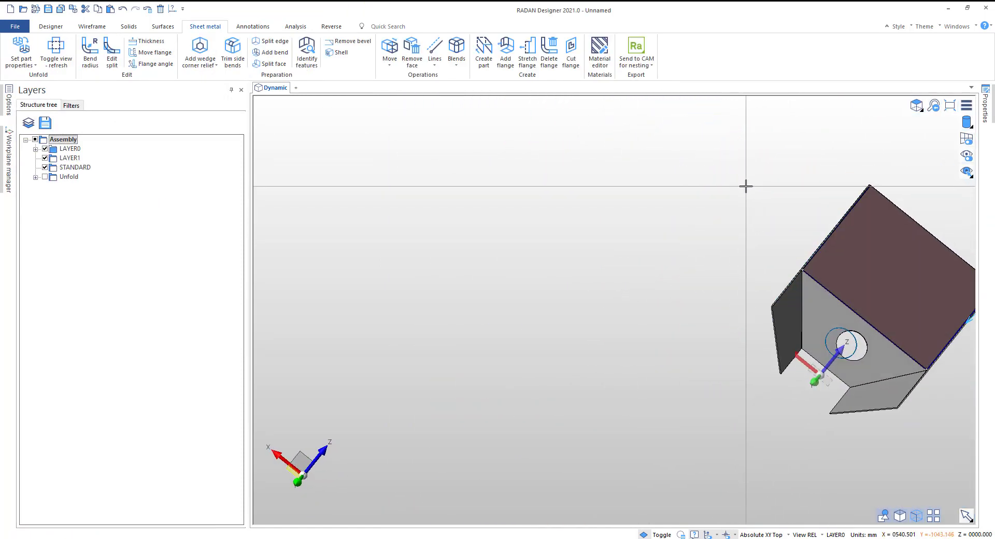
{"action": "middle_click", "coordinate": [746, 187]}
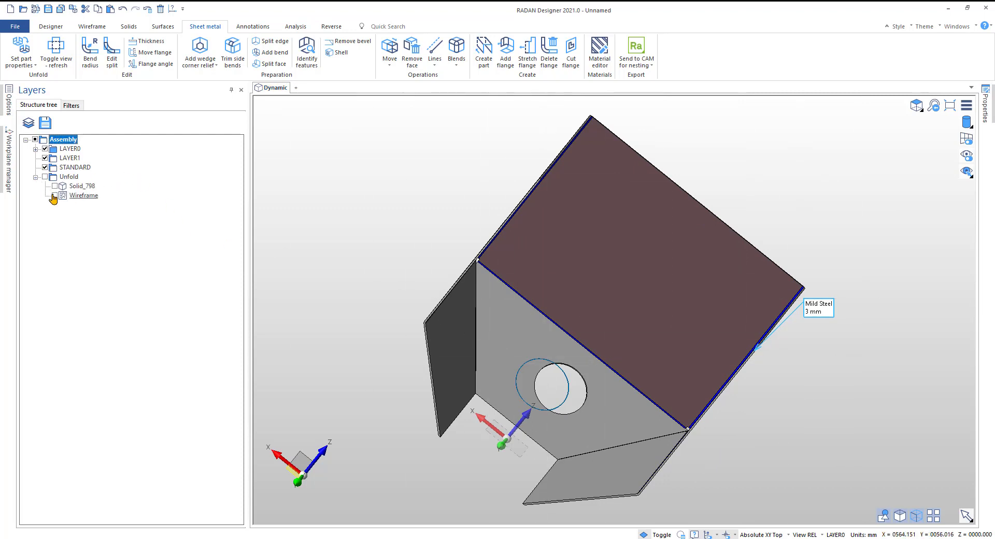
{"action": "left_click", "coordinate": [513, 383]}
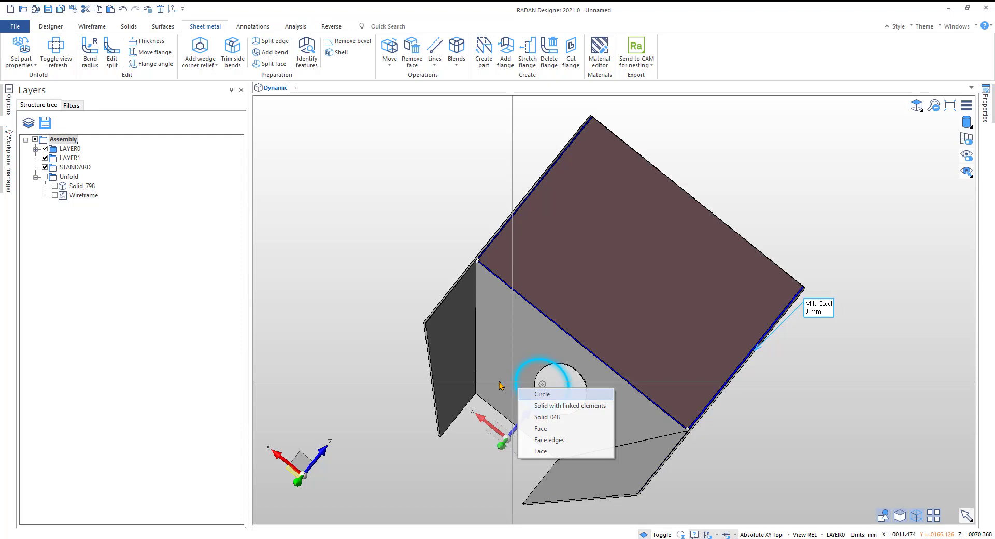
{"action": "left_click", "coordinate": [536, 395]}
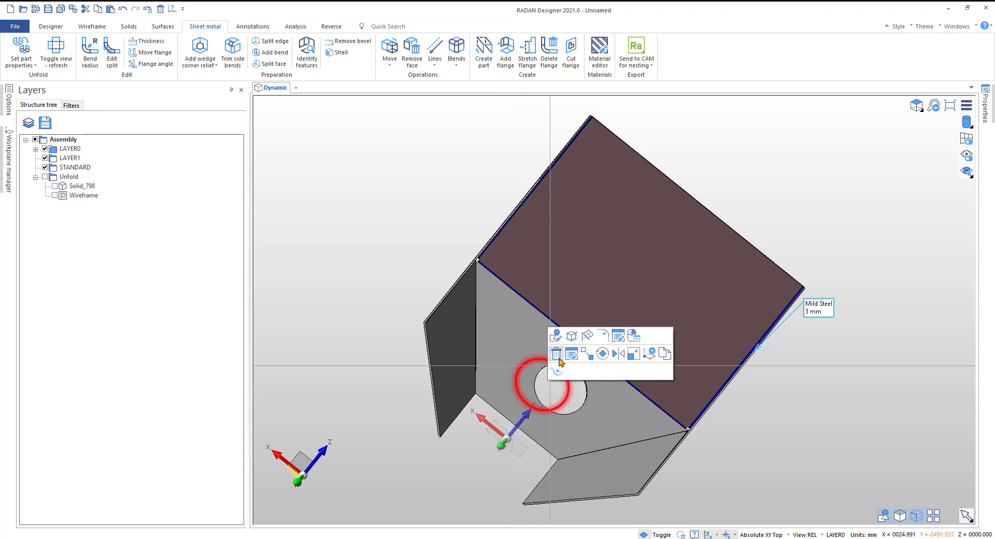
Regenerate the unfolded view of the part with the repositioned hole, inspect it, and switch back to the folded view
{"action": "left_click", "coordinate": [56, 57]}
{"action": "scroll", "coordinate": [516, 306], "scroll_direction": "down", "scroll_amount": 3}
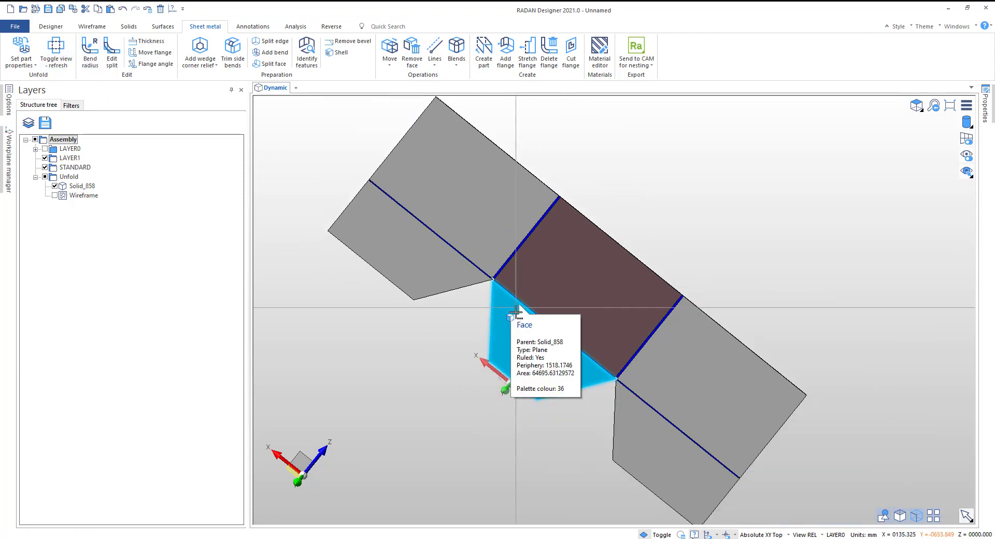
{"action": "scroll", "coordinate": [806, 269], "scroll_direction": "down", "scroll_amount": 1}
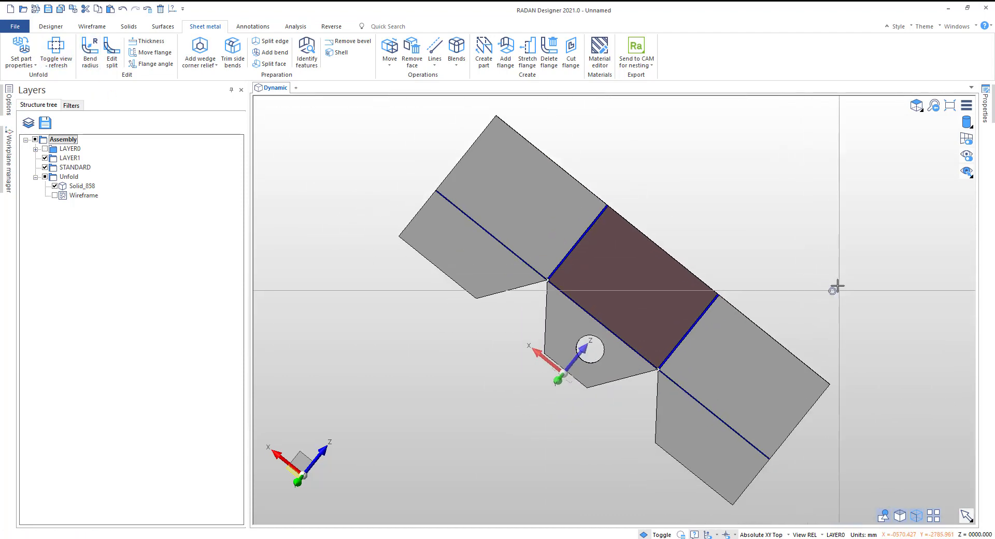
{"action": "middle_click_drag", "start_coordinate": [835, 287], "coordinate": [646, 208]}
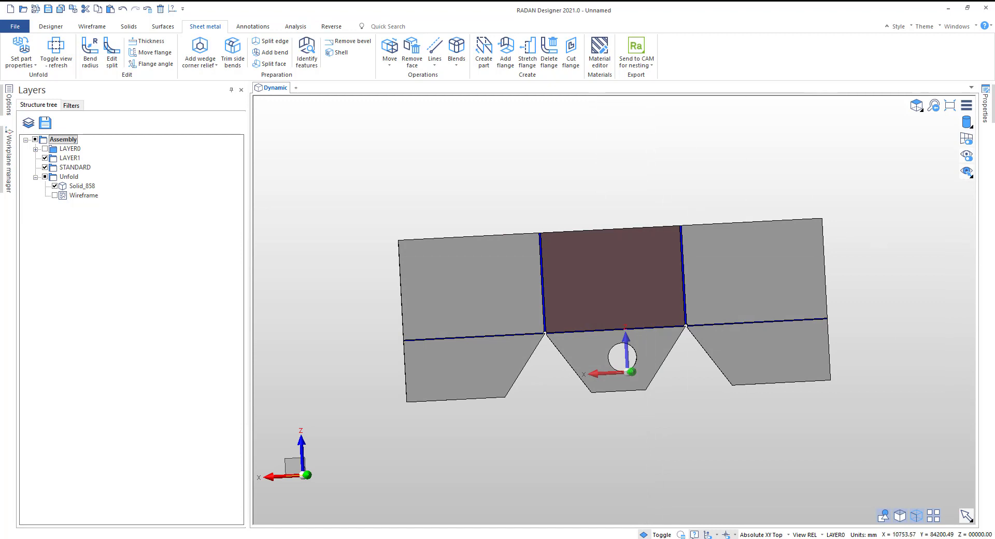
{"action": "left_click", "coordinate": [61, 58]}
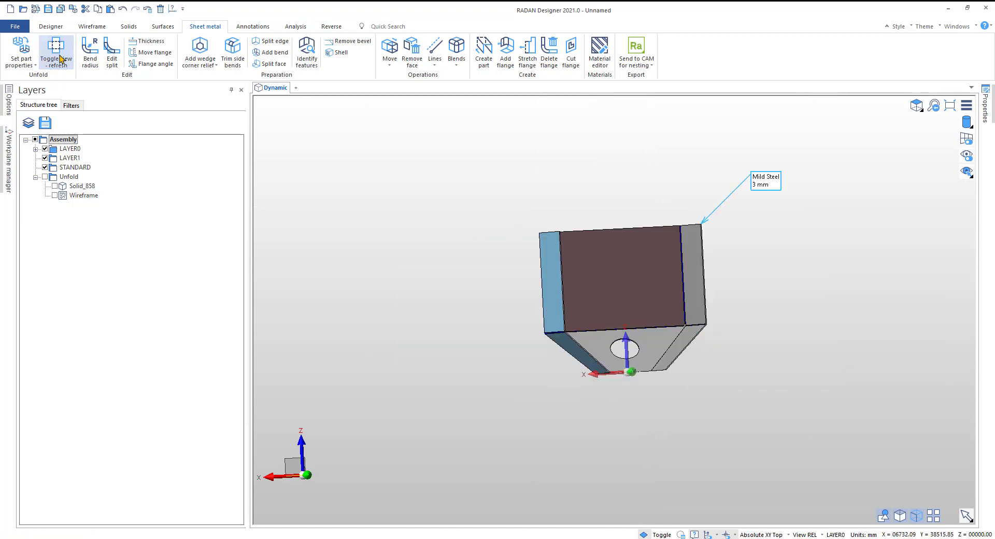
{"action": "middle_click_drag", "start_coordinate": [399, 215], "coordinate": [507, 291]}
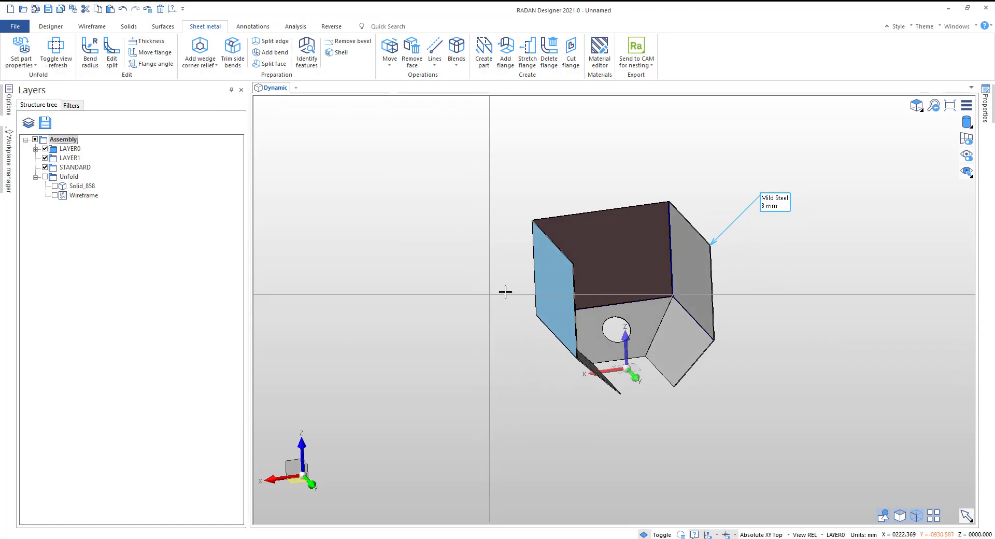